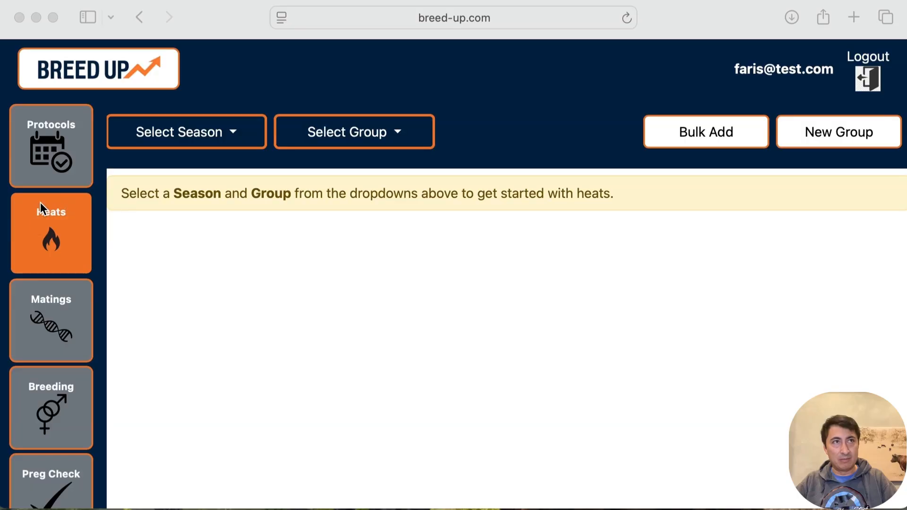
Choose the Spring 2026 season and open its Single Add group
click(201, 128)
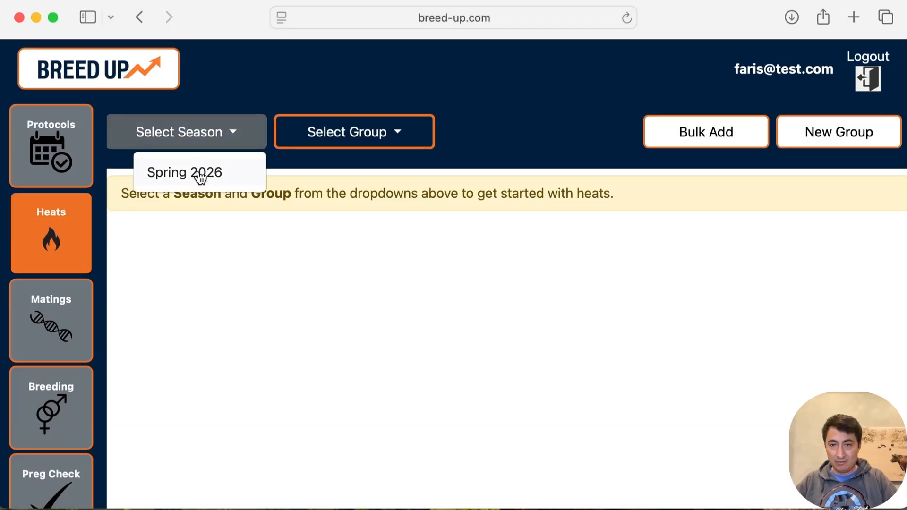
click(198, 174)
click(328, 136)
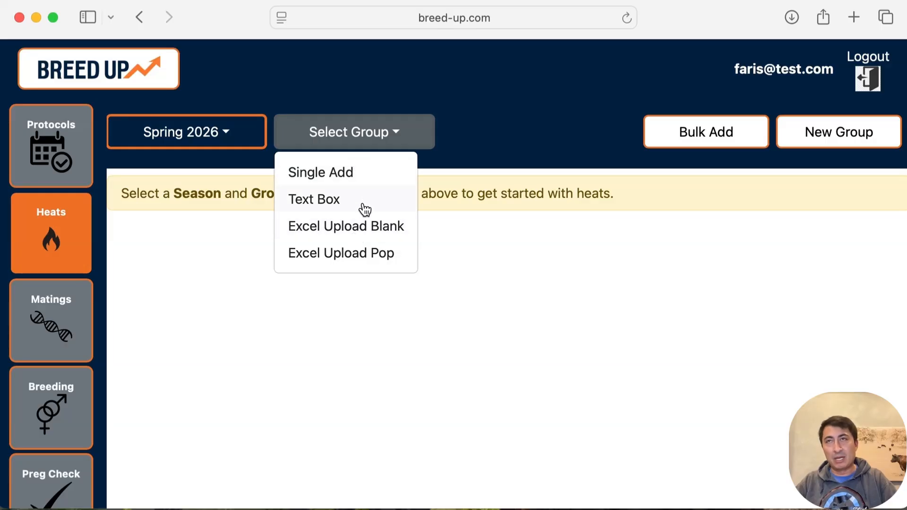
click(364, 180)
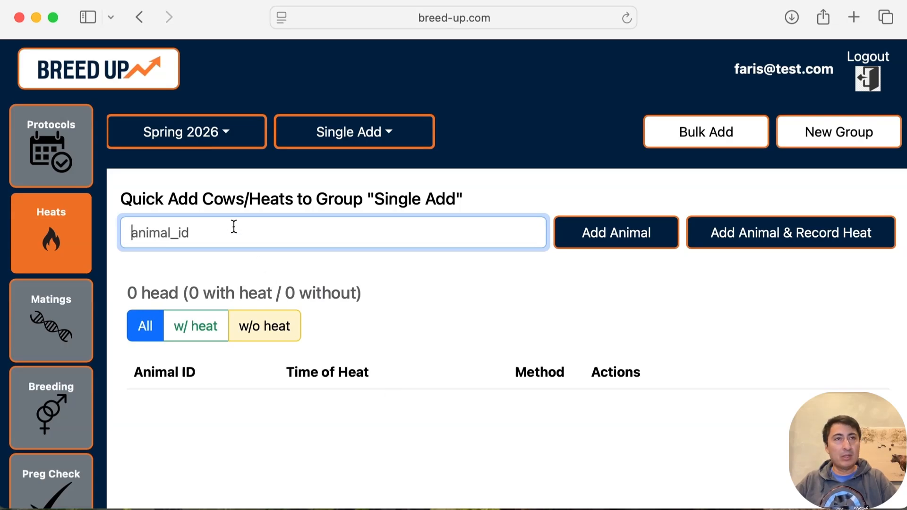
Add animals 101, 102 and 103 to the group without recording a heat
text(101)
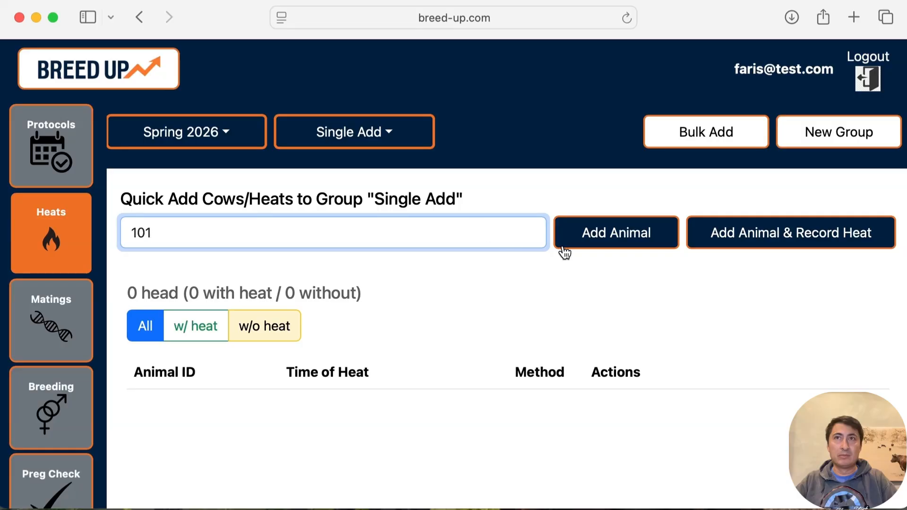
click(660, 241)
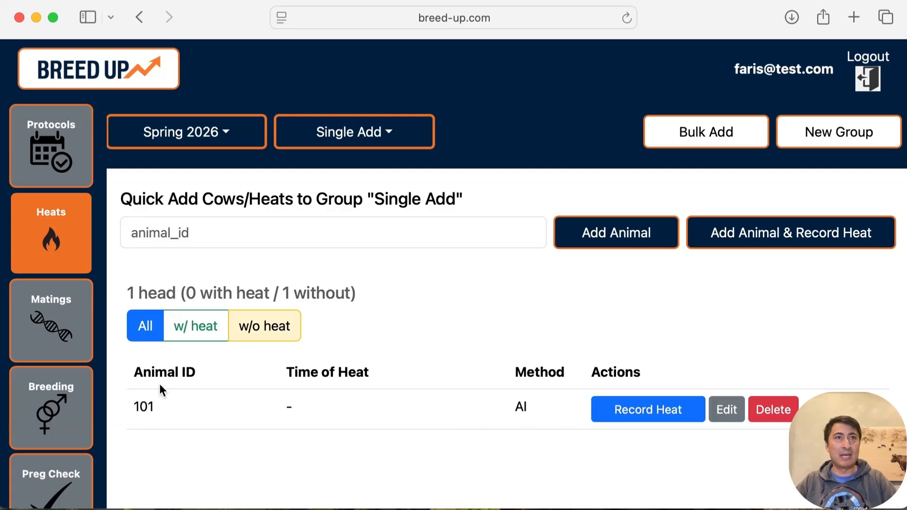
click(163, 230)
text(10)
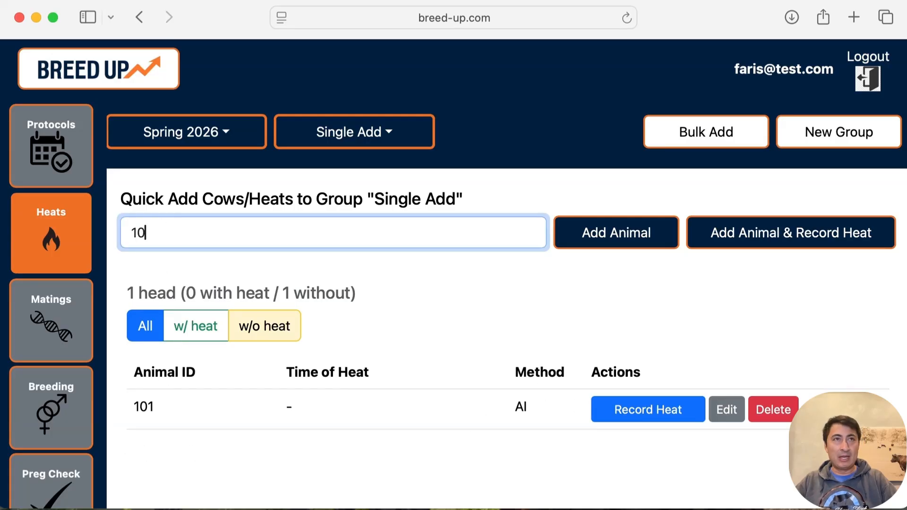
text(2)
click(604, 246)
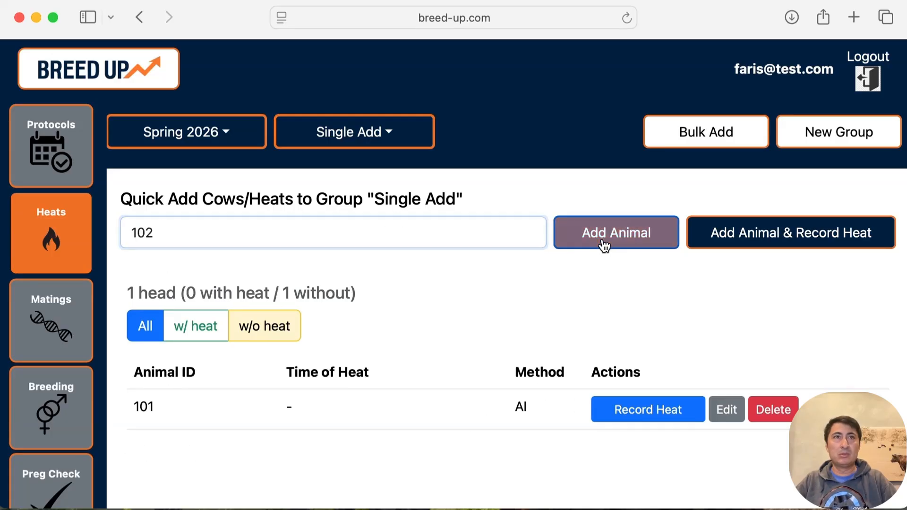
click(344, 239)
text(103)
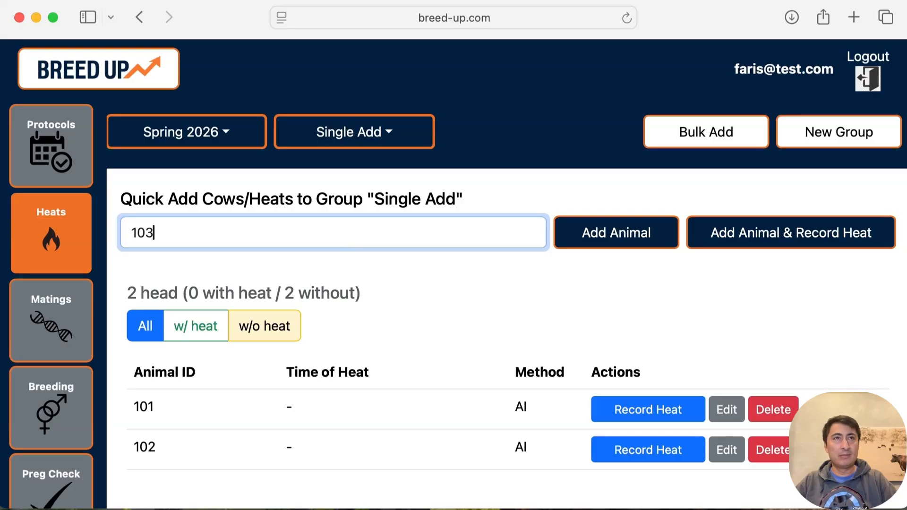
click(589, 235)
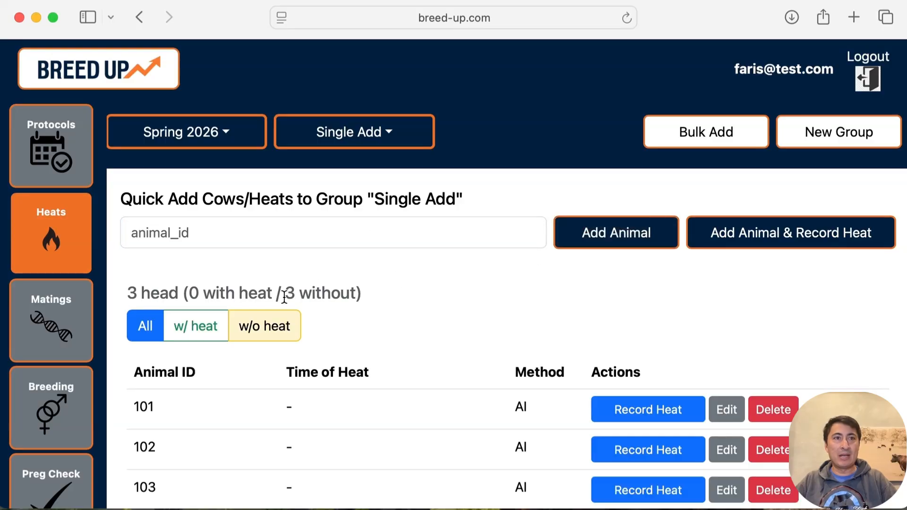
scroll(285, 296, down, 2)
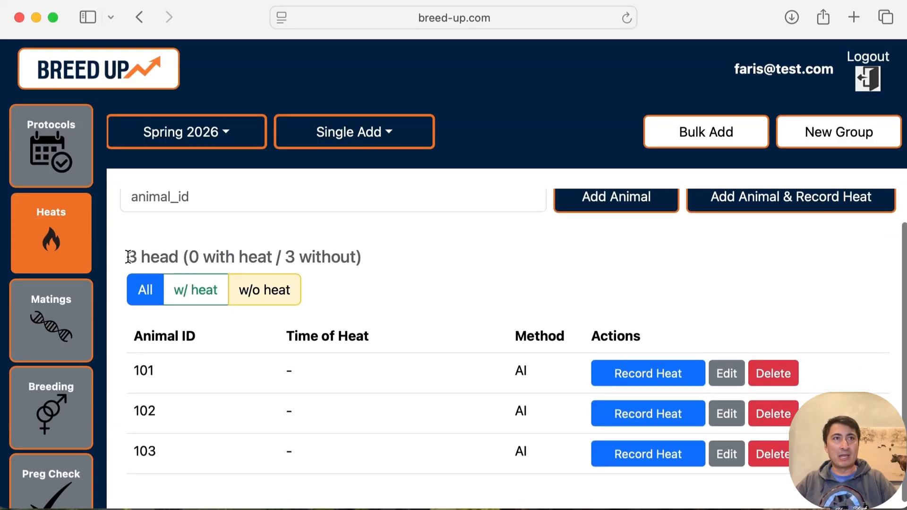
drag(128, 257, 364, 257)
click(395, 263)
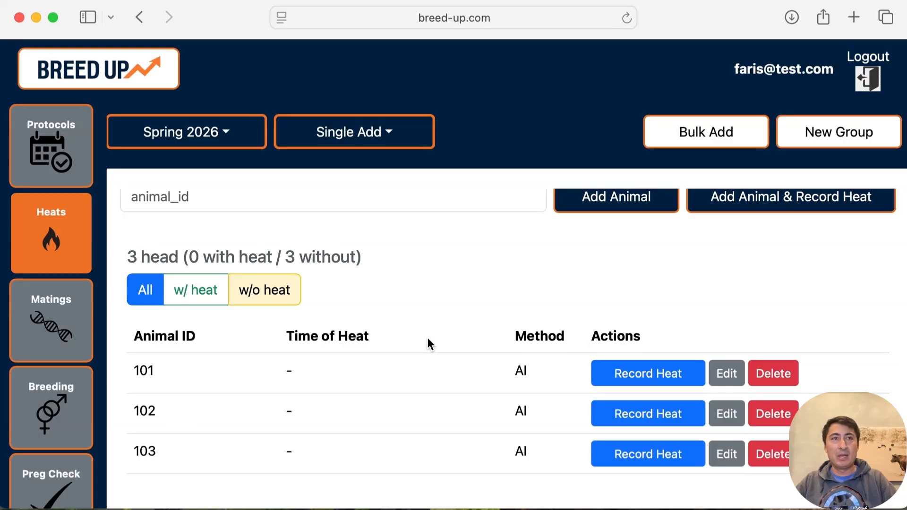
Record a heat for animal 101 at the current time and clear that heat again
click(637, 377)
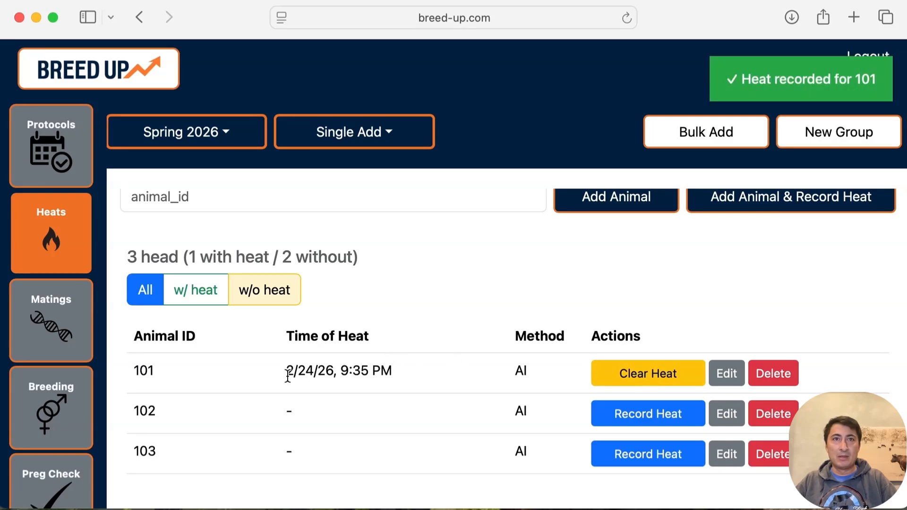
drag(287, 373, 401, 374)
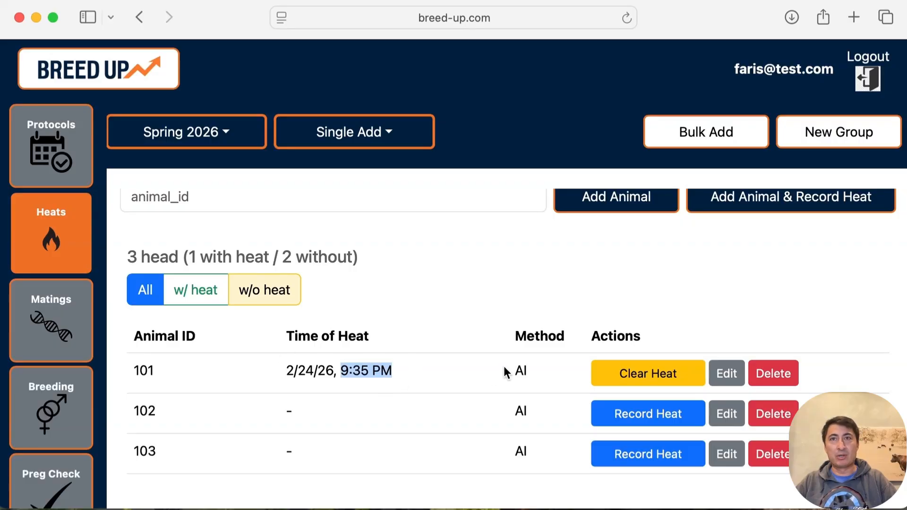
click(624, 378)
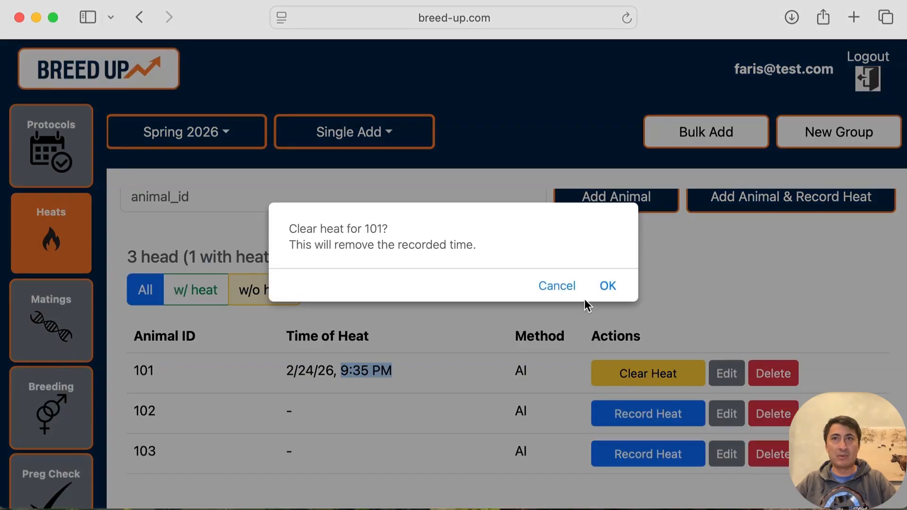
click(607, 288)
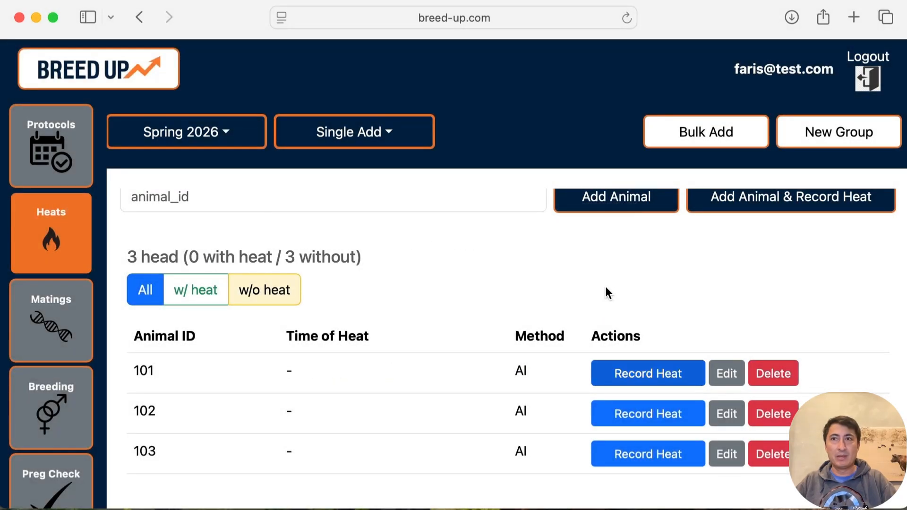
Delete the entry for animal 103 from the group
click(763, 458)
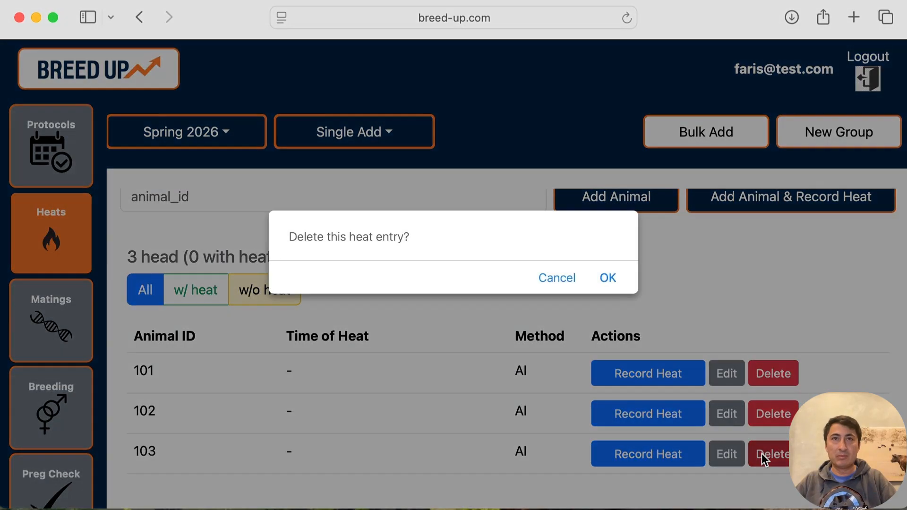
click(613, 282)
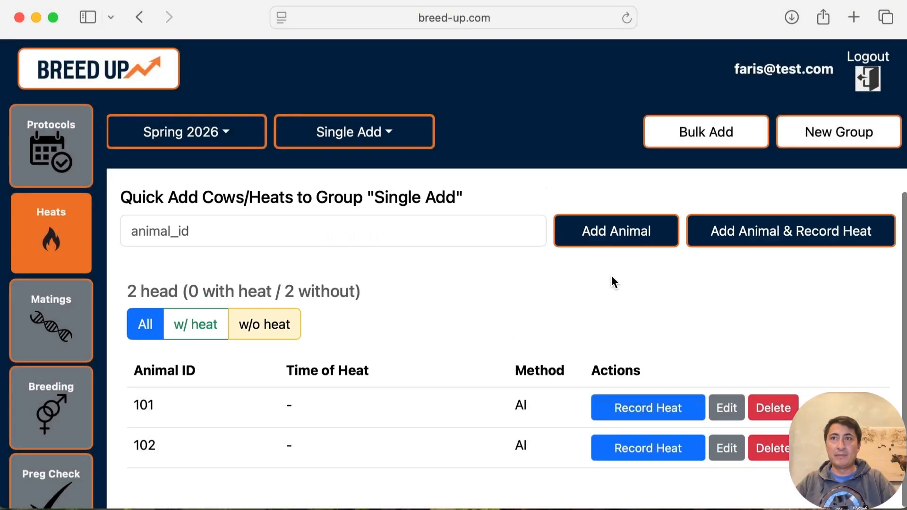
Edit animal 101 to enter a heat time of 02/24/2026, 1:35 PM and save the entry
click(721, 410)
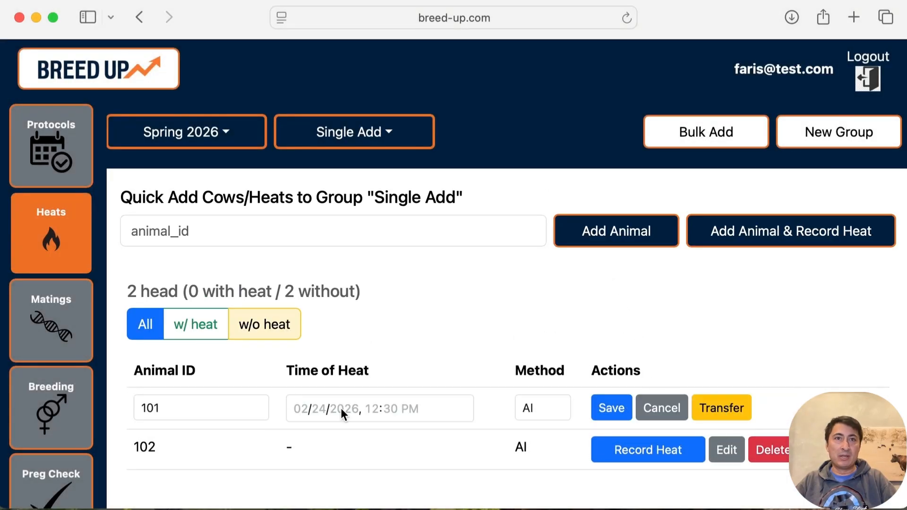
click(305, 407)
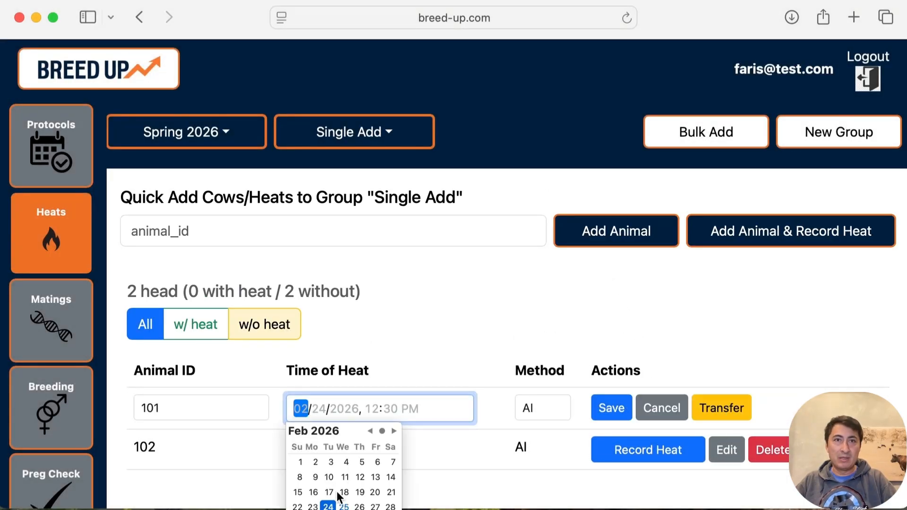
click(331, 505)
click(371, 410)
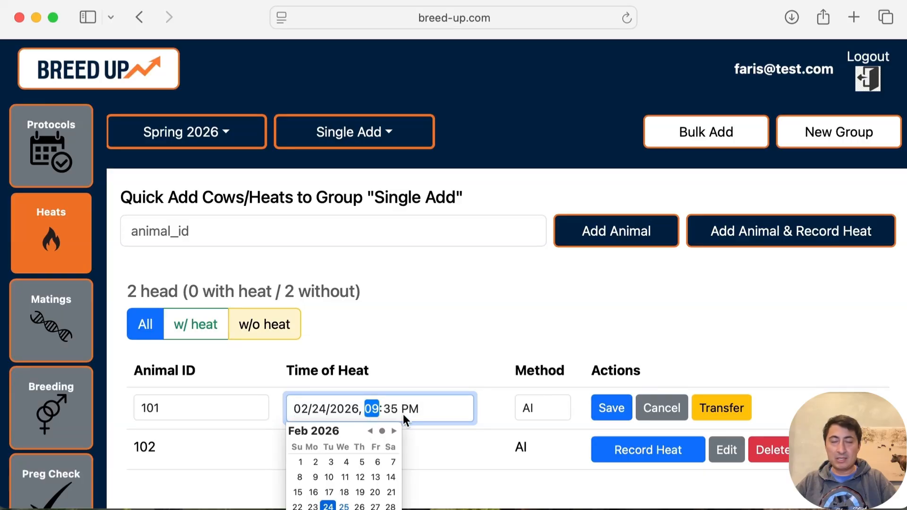
text(1)
click(612, 409)
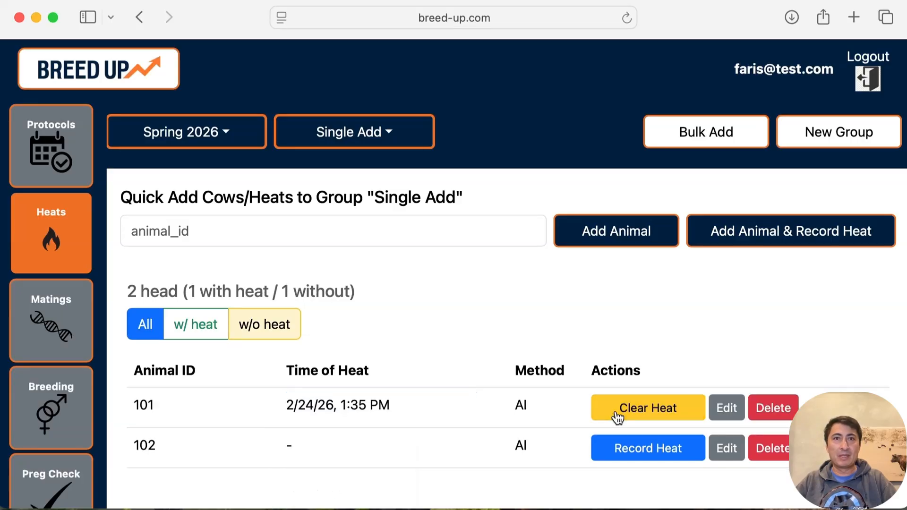
Change the heat time of animal 101 to 2:35 PM and save the entry
click(727, 408)
click(373, 408)
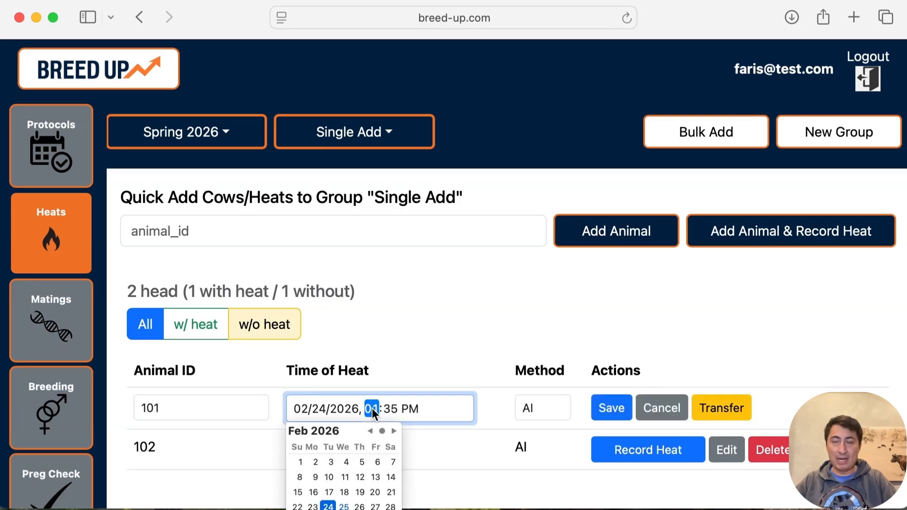
click(611, 408)
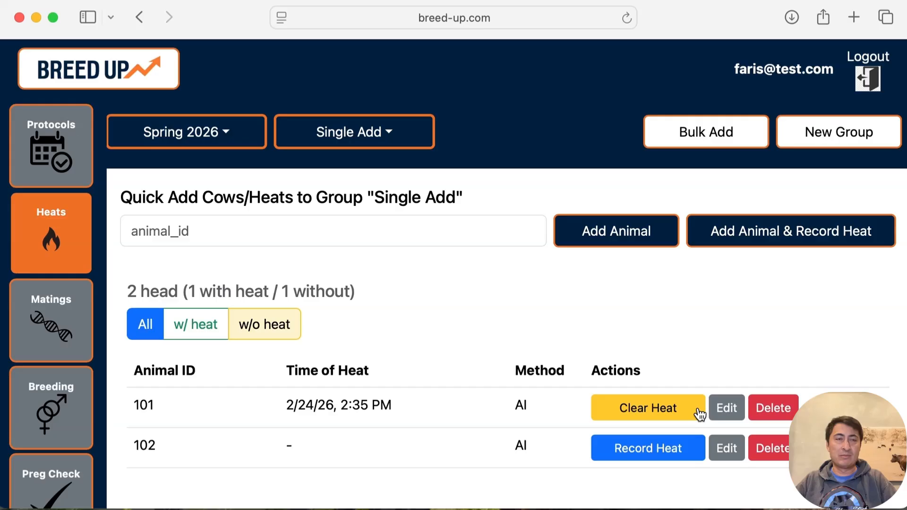
Add animal 103 to the group and record its heat in the same action
click(210, 232)
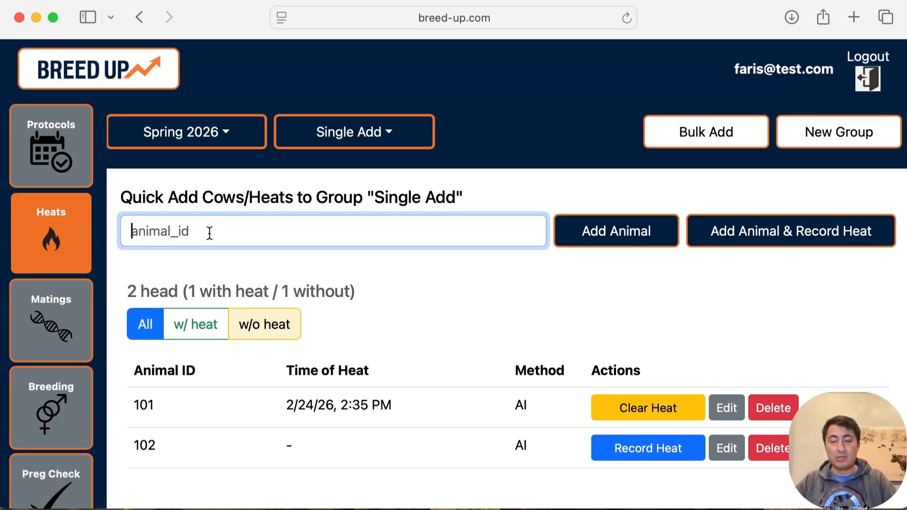
text(103)
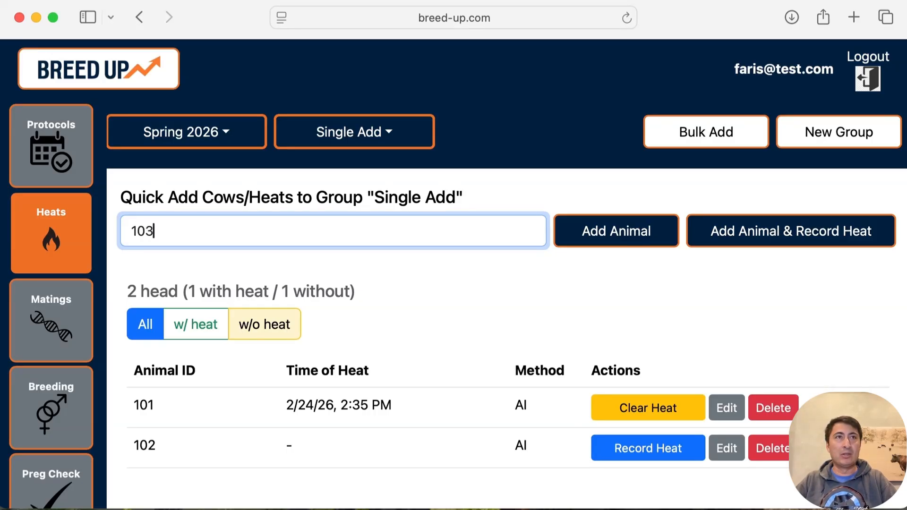
click(766, 231)
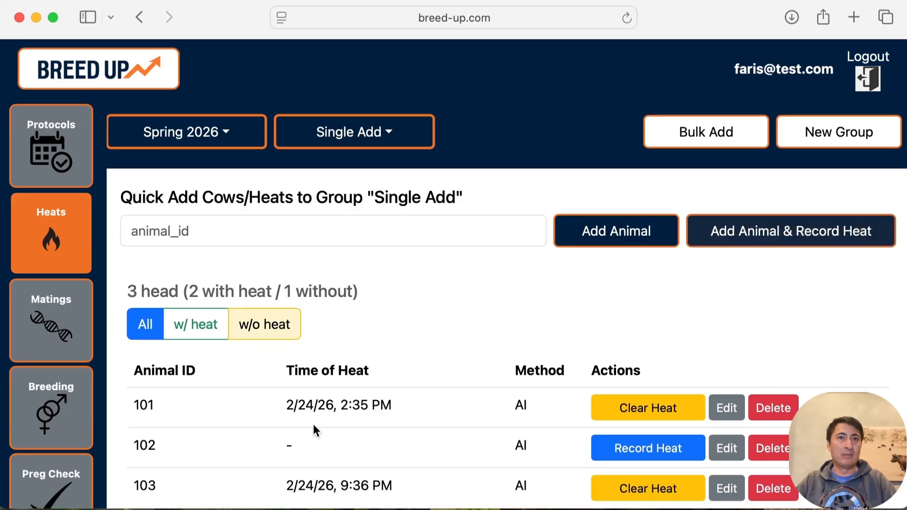
scroll(308, 431, down, 2)
scroll(412, 432, up, 2)
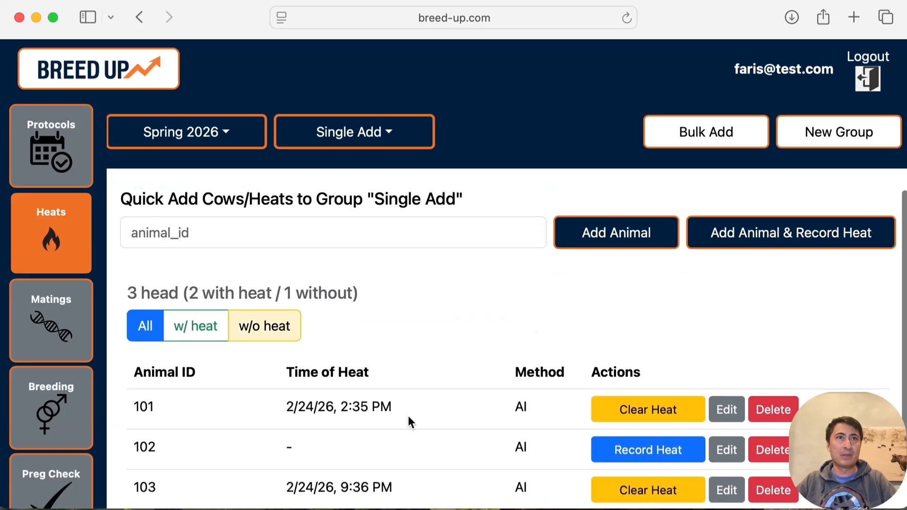
drag(126, 293, 363, 294)
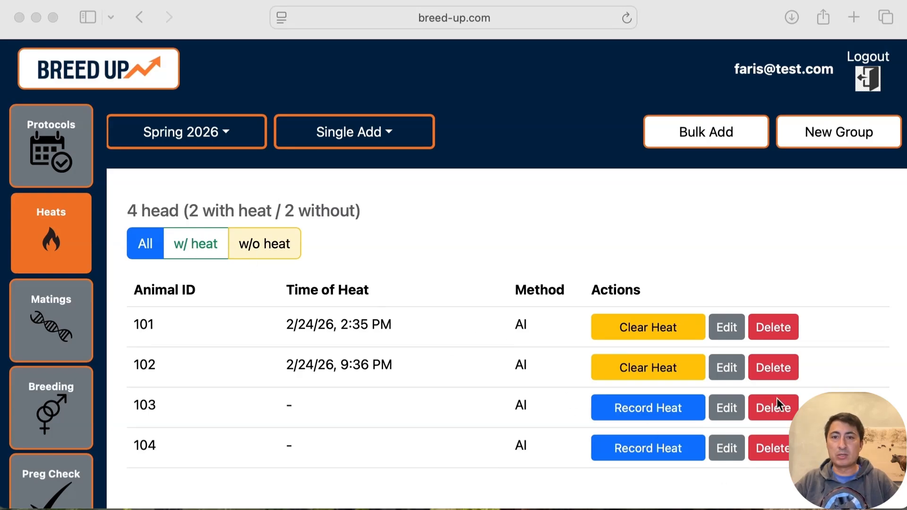
Filter the group list to animals with a heat, and switch the filter to animals without a heat
click(260, 244)
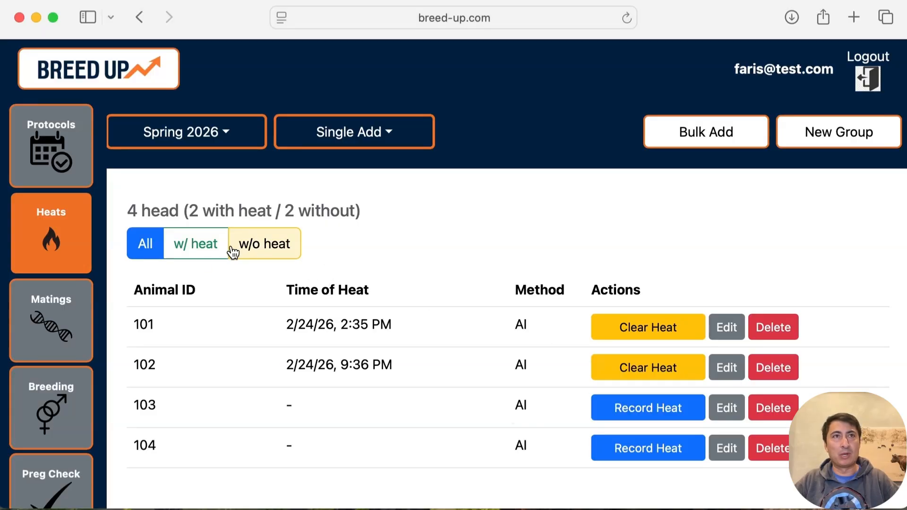
click(202, 248)
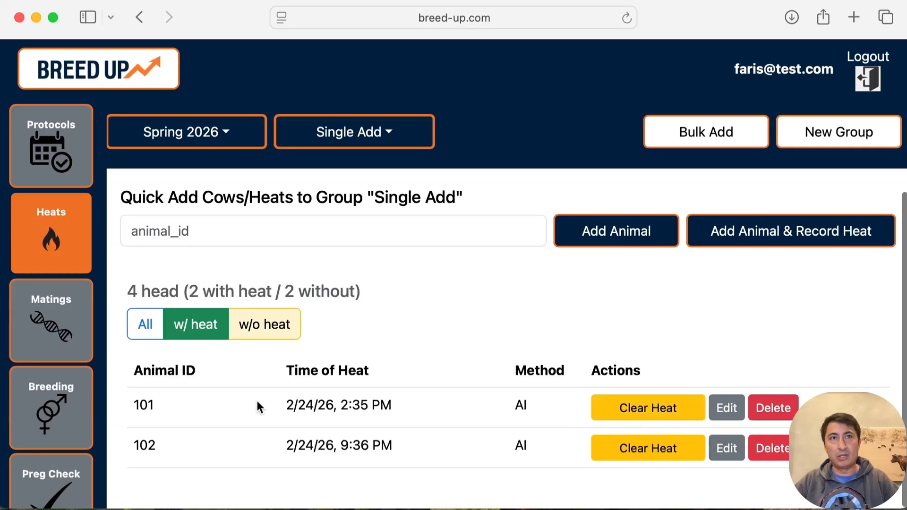
click(246, 331)
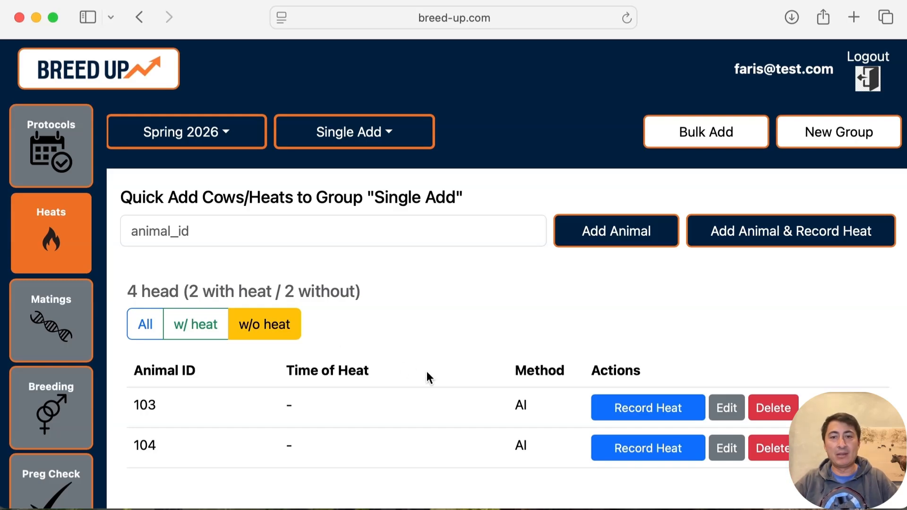
Record a heat for animal 103 from the filtered list and show all animals in the group again
click(652, 418)
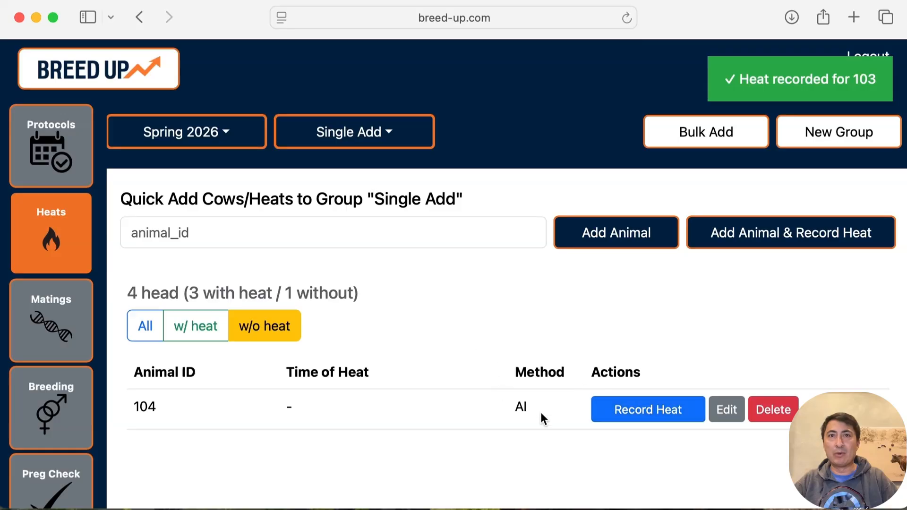
drag(130, 286, 360, 289)
click(152, 330)
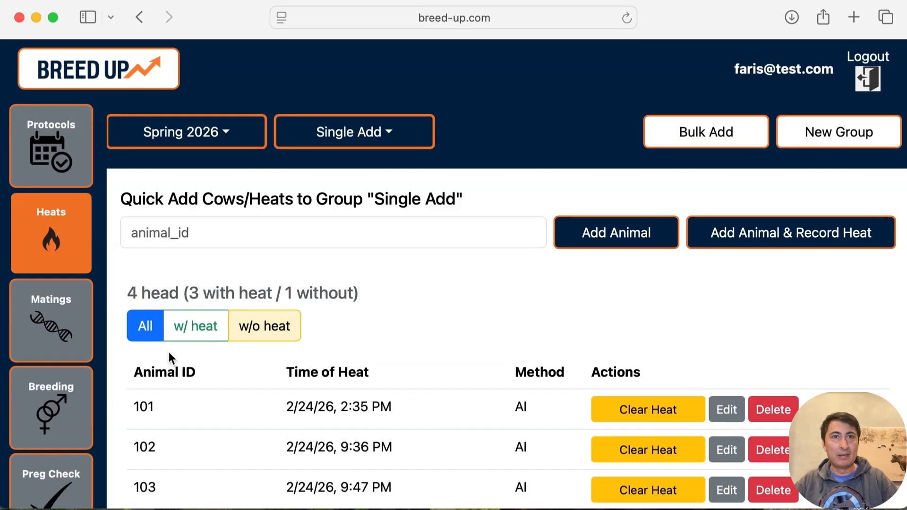
scroll(219, 396, down, 3)
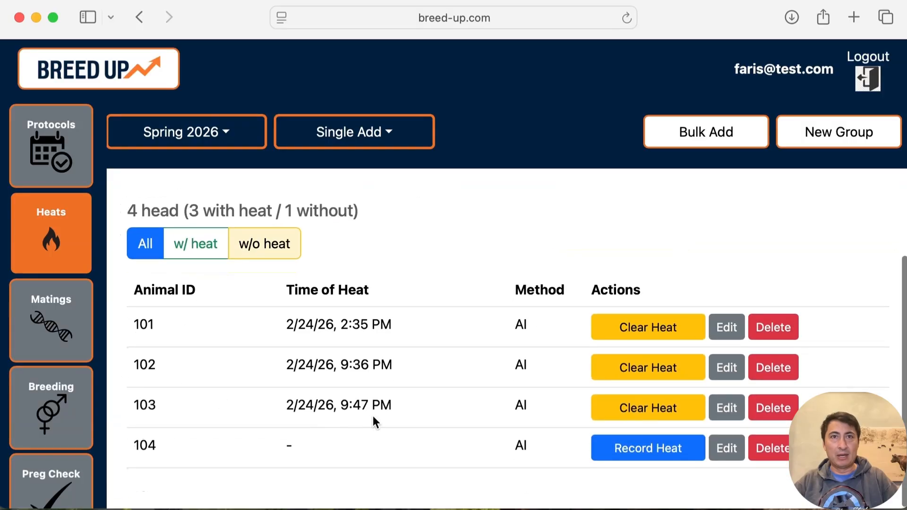
drag(387, 408, 107, 401)
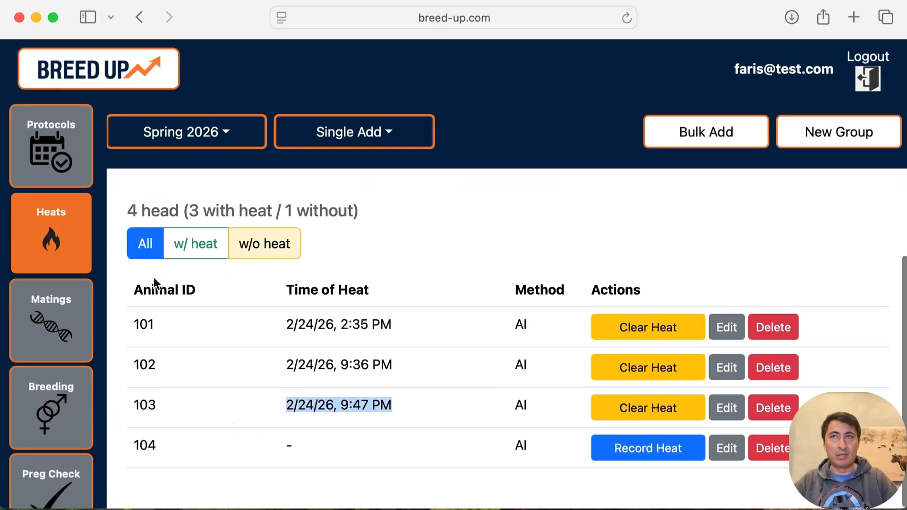
scroll(243, 364, up, 3)
scroll(243, 364, down, 2)
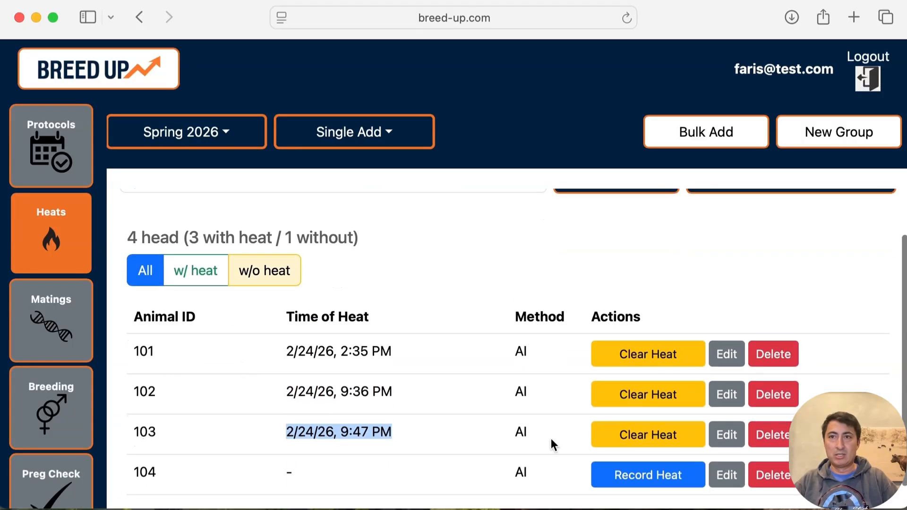
scroll(586, 447, down, 1)
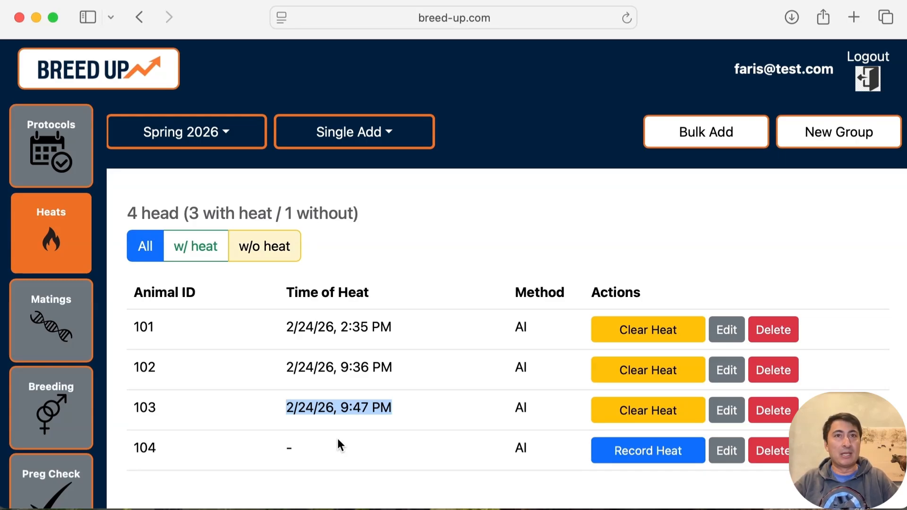
scroll(337, 439, up, 3)
scroll(307, 363, down, 3)
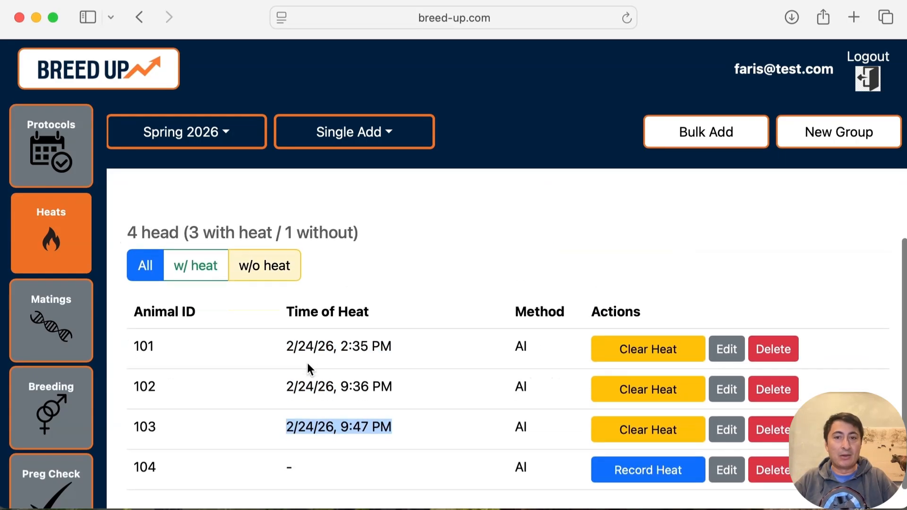
Add animal 105 to the Single Add group without recording a heat
scroll(379, 353, up, 3)
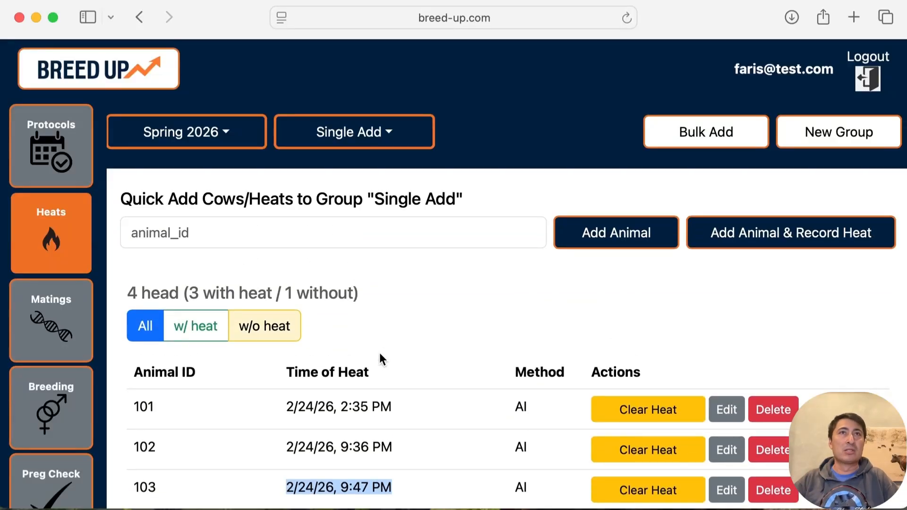
click(392, 240)
scroll(392, 240, down, 3)
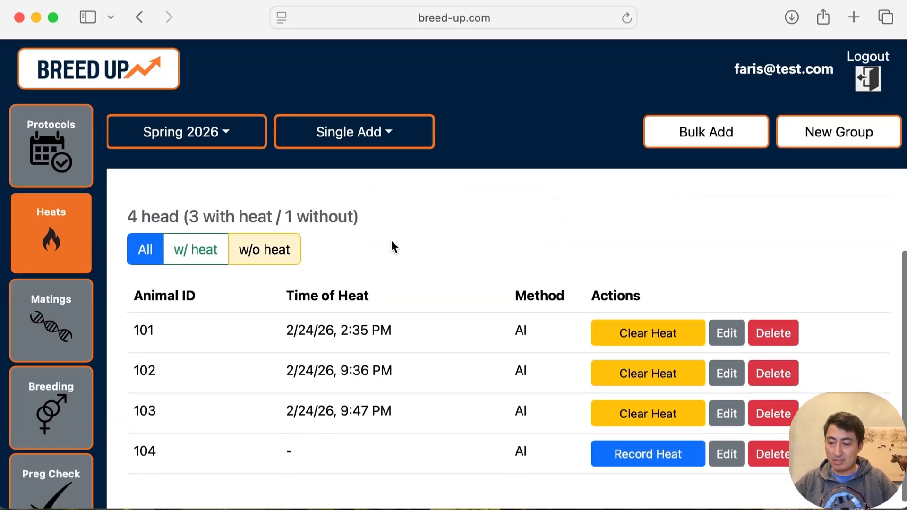
text(105)
click(677, 238)
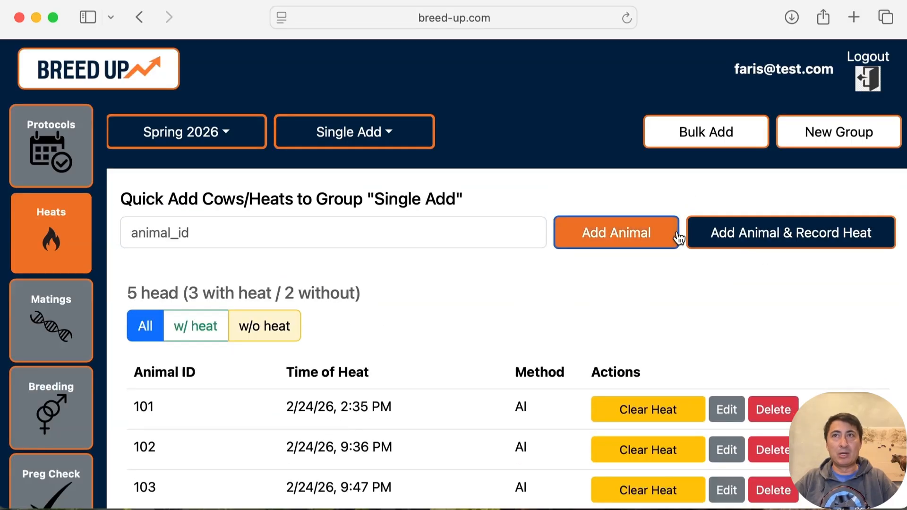
Record a heat for animal 104 in the Single Add group's list
scroll(562, 313, down, 3)
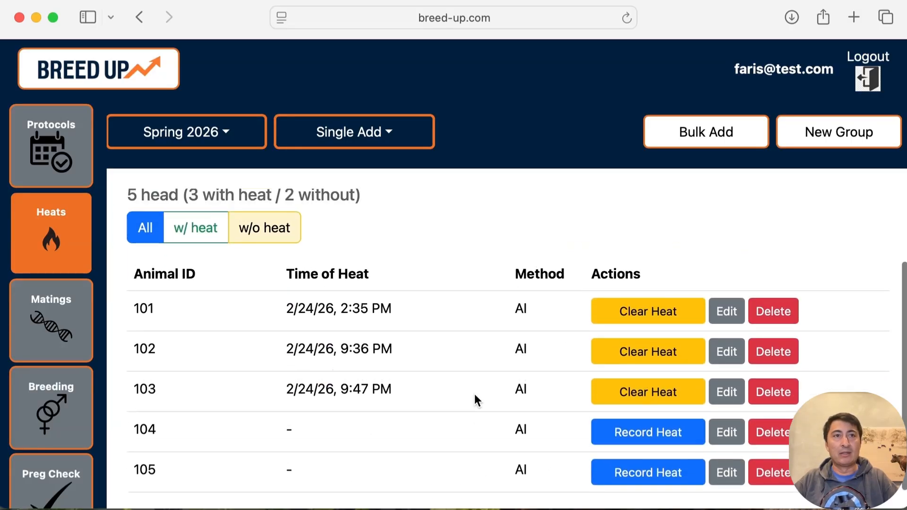
scroll(474, 393, up, 2)
scroll(477, 394, down, 3)
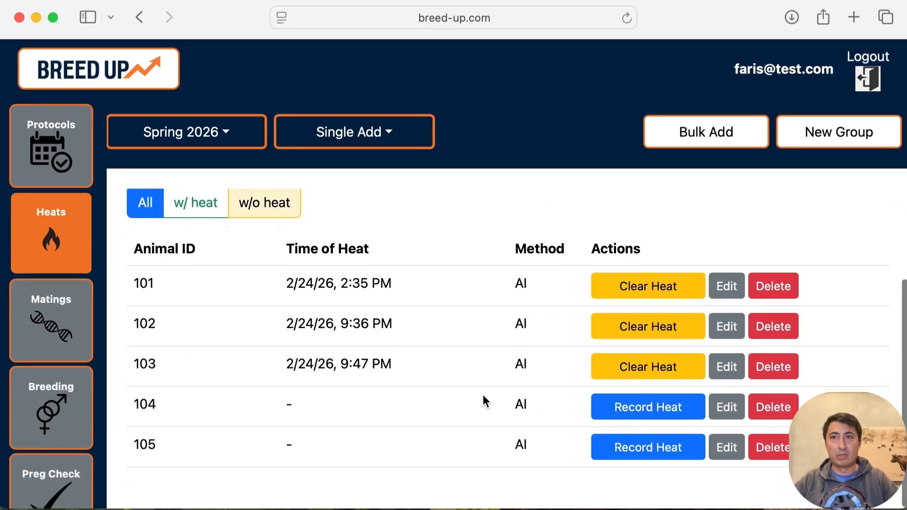
click(660, 410)
scroll(413, 354, up, 3)
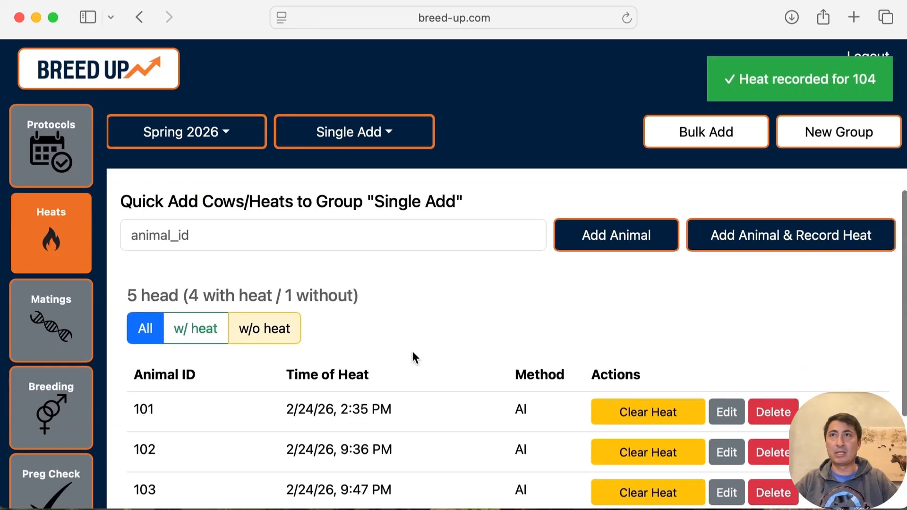
Switch to the Text Box group, open its bulk add page and look over the two upload options
click(344, 140)
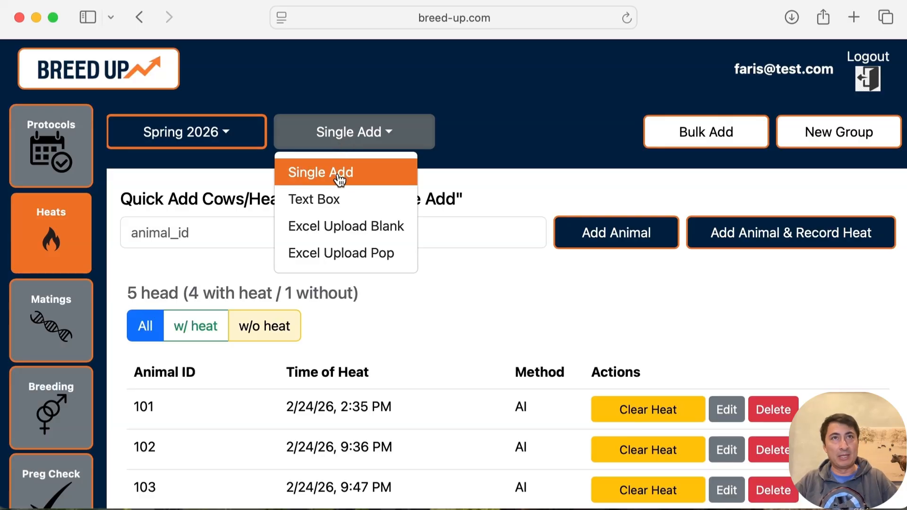
click(331, 199)
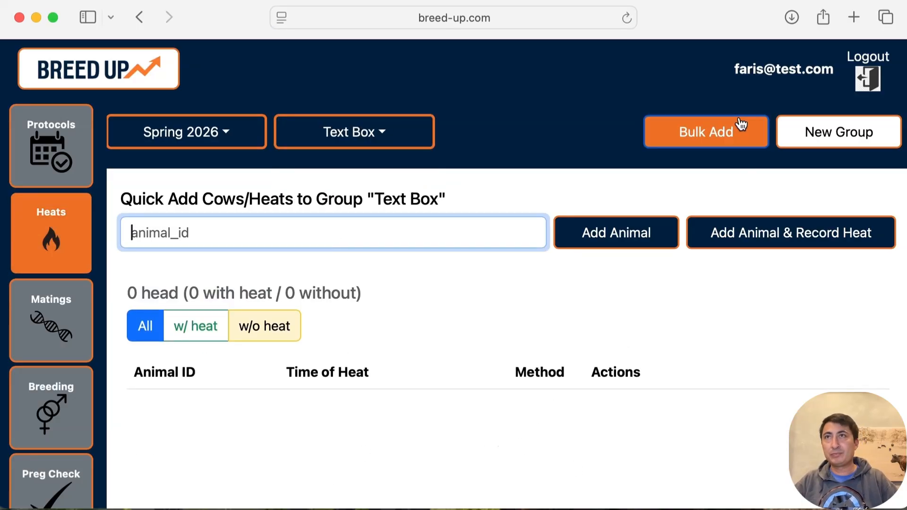
click(721, 135)
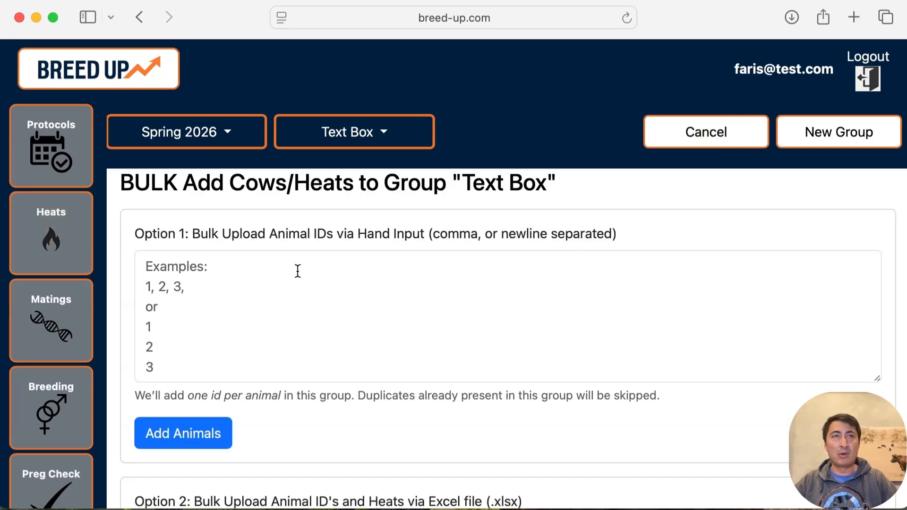
scroll(294, 352, down, 5)
scroll(296, 359, up, 2)
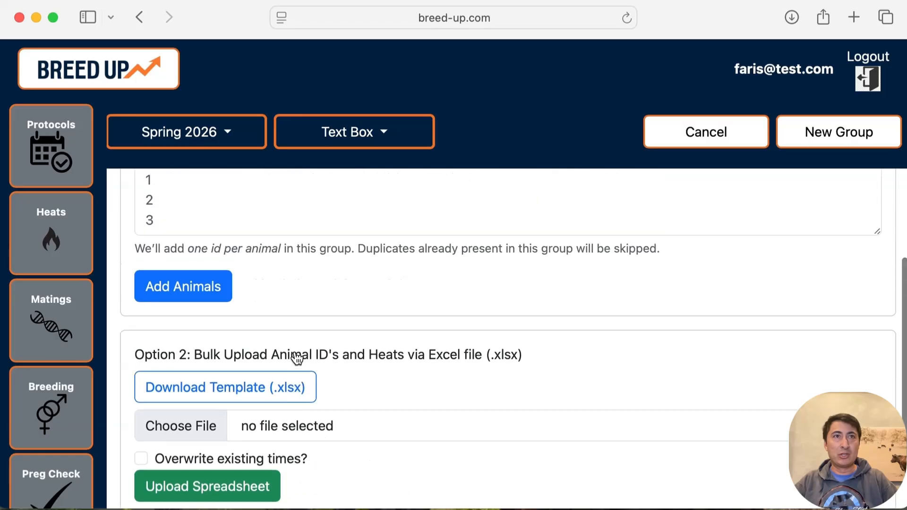
scroll(297, 359, up, 3)
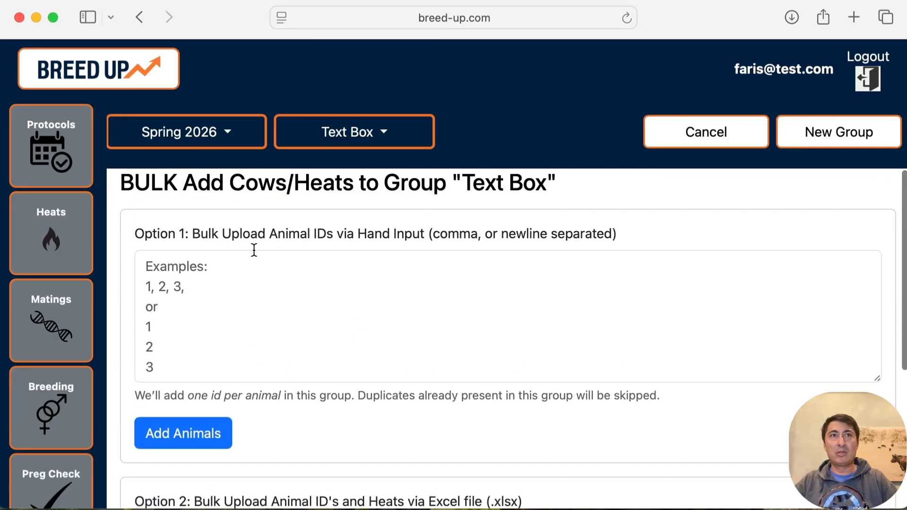
Bulk add animals 101, 102 and 103 to the Text Box group as a comma-separated list
click(227, 275)
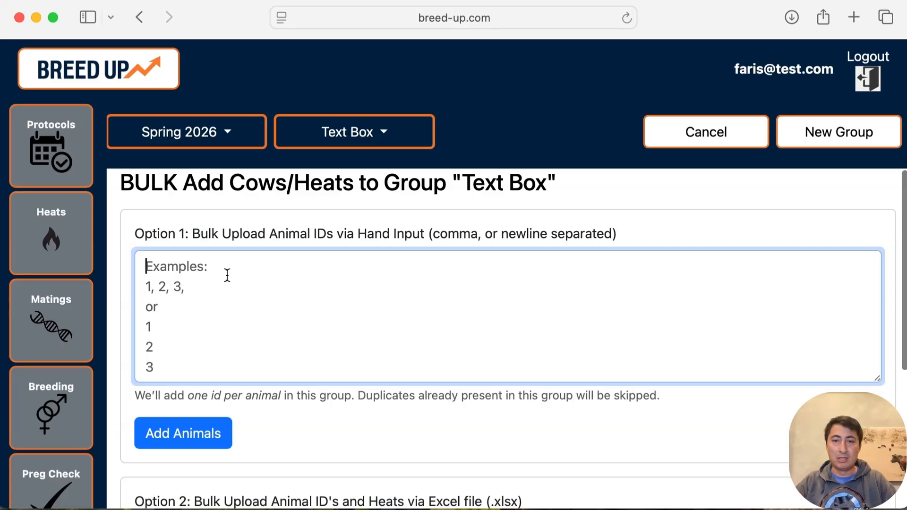
text(101, )
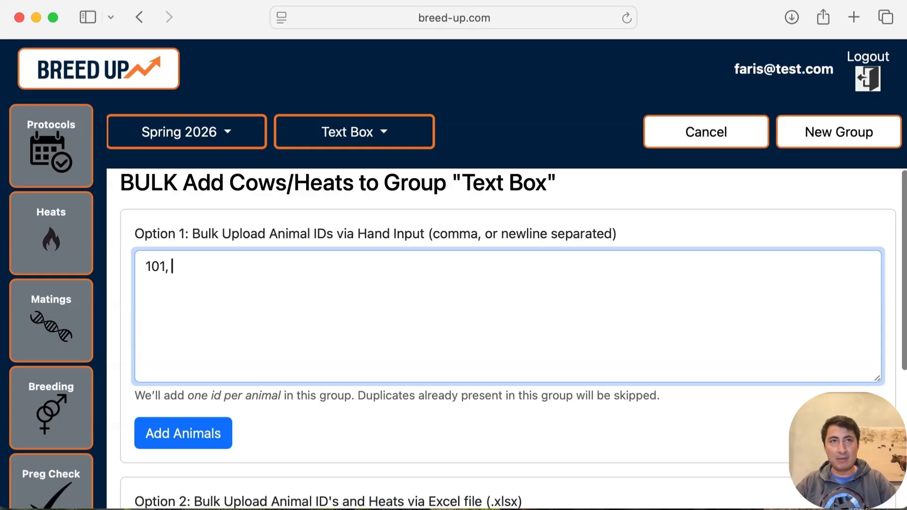
text(102, 103)
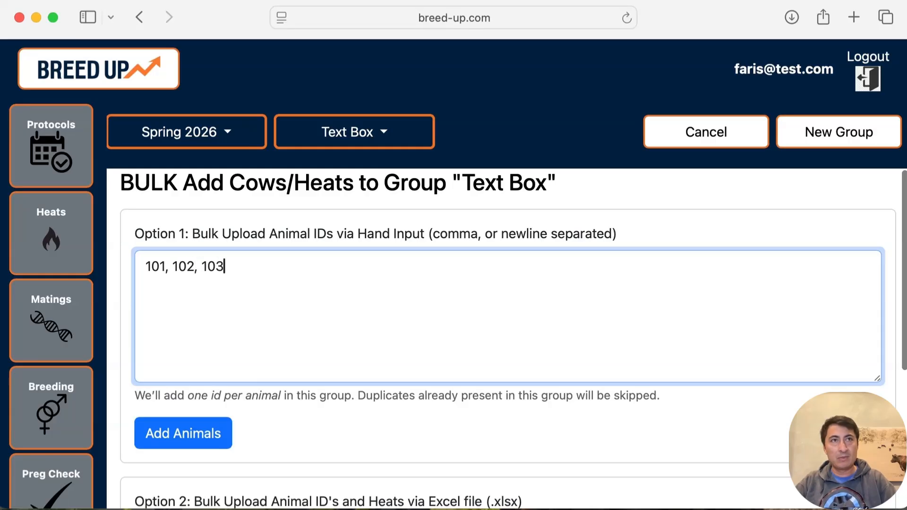
click(194, 440)
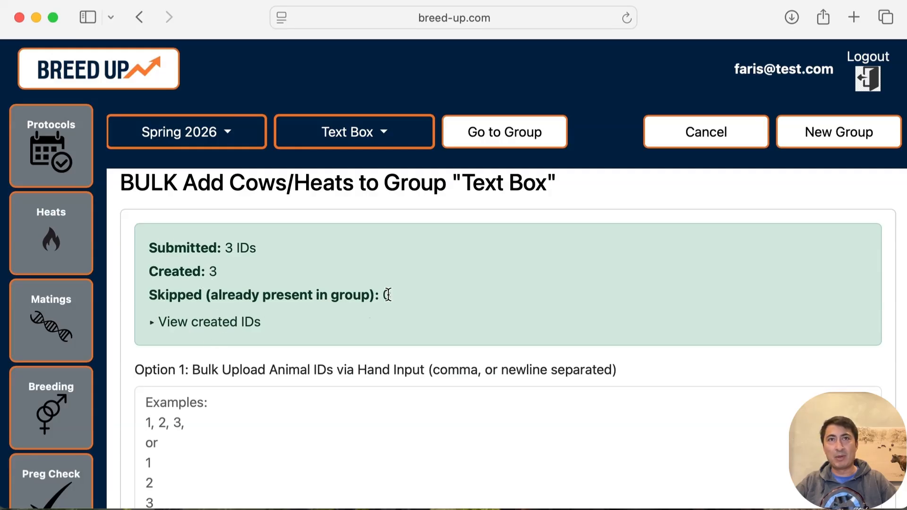
Check the skipped entry in the bulk add summary, and expand and collapse the created IDs
drag(388, 295, 148, 298)
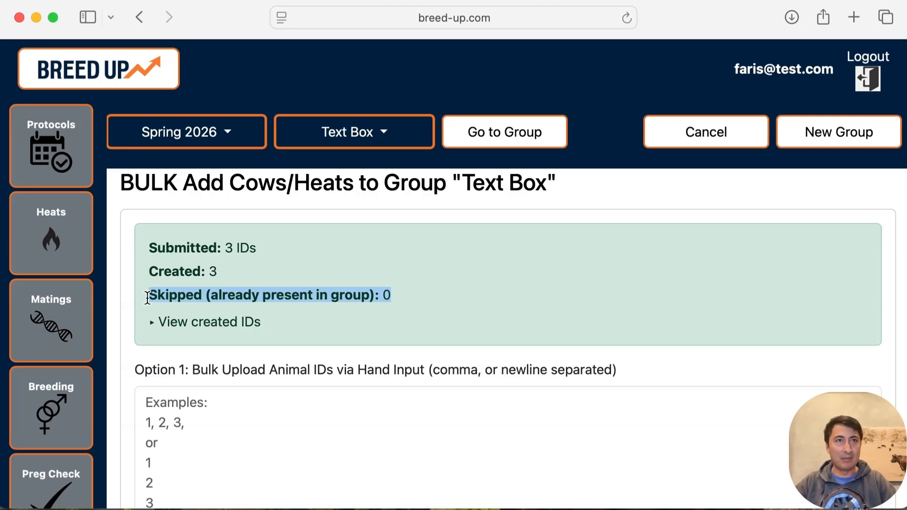
click(163, 328)
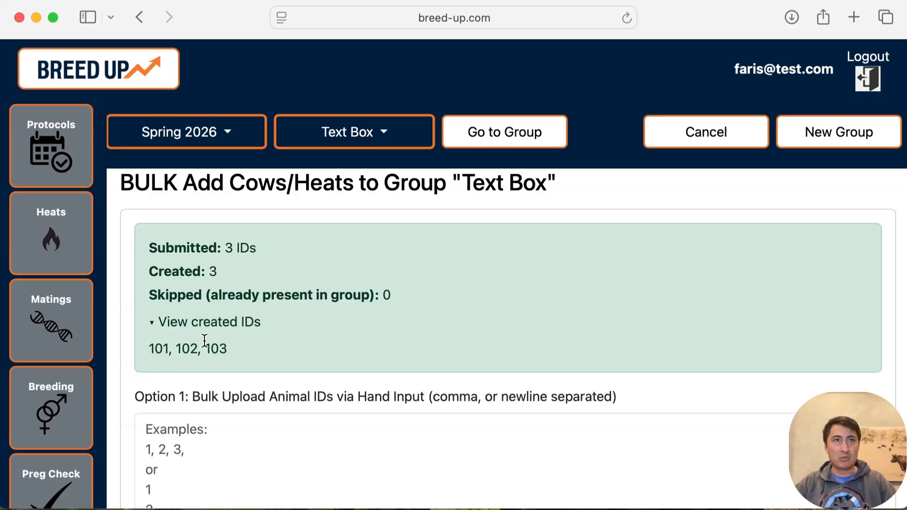
click(156, 325)
Bulk add animals 104, 105 and 106 to the Text Box group, one ID per line
click(183, 405)
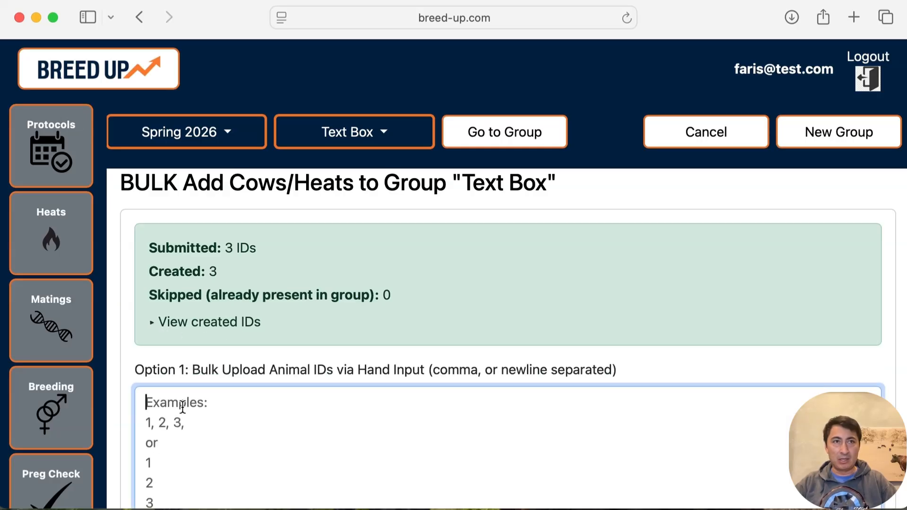
text(104)
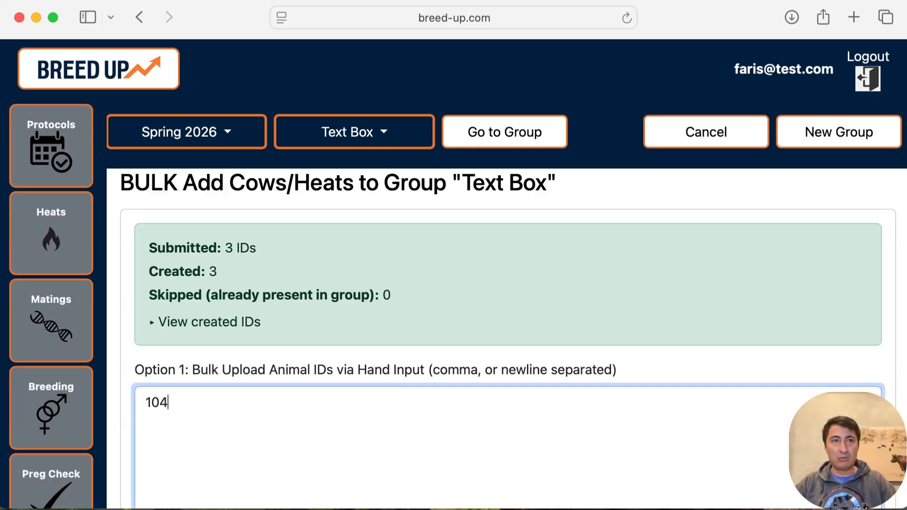
key(Return)
text(105)
key(Return)
text(106)
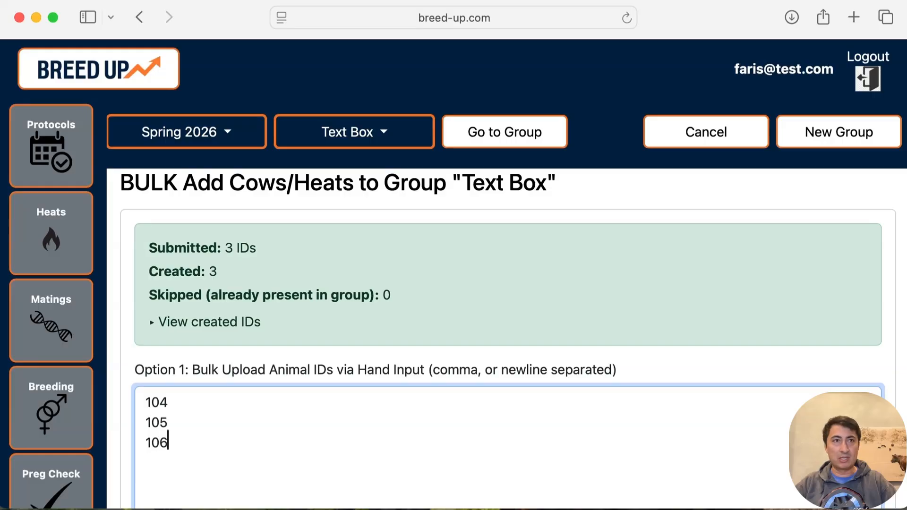
scroll(192, 384, down, 3)
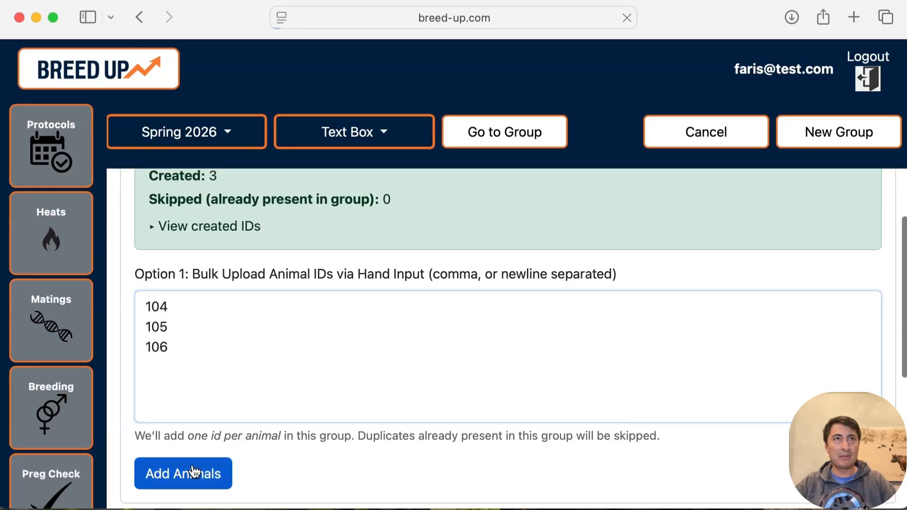
click(193, 472)
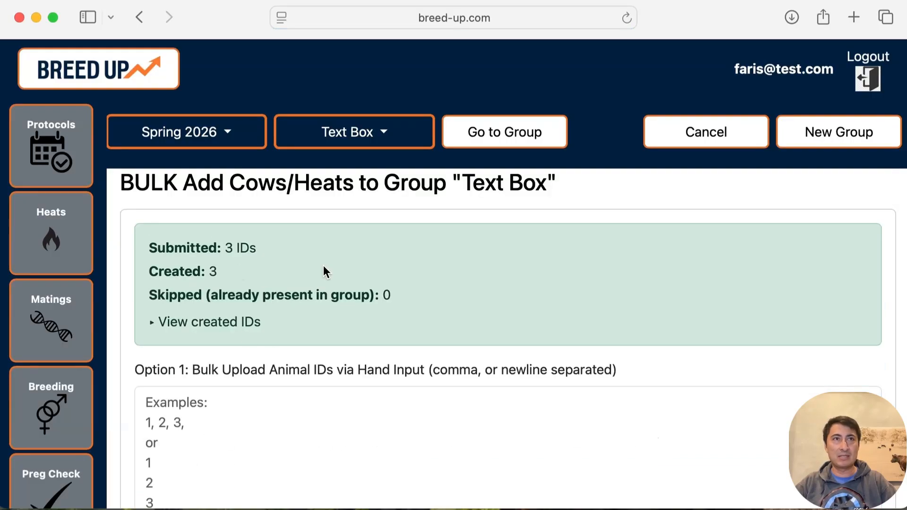
Show the IDs created by the second bulk add, and go to the Text Box group to review its animal list
click(215, 326)
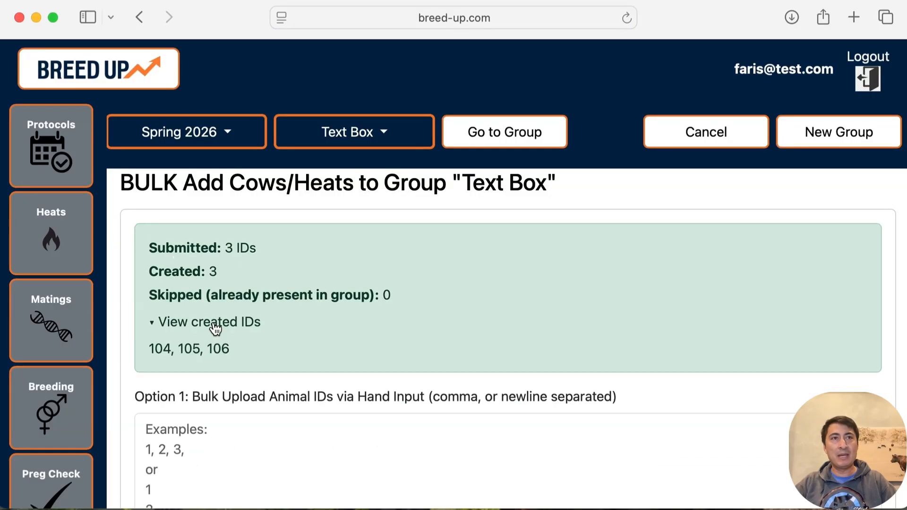
drag(147, 349, 255, 352)
click(256, 350)
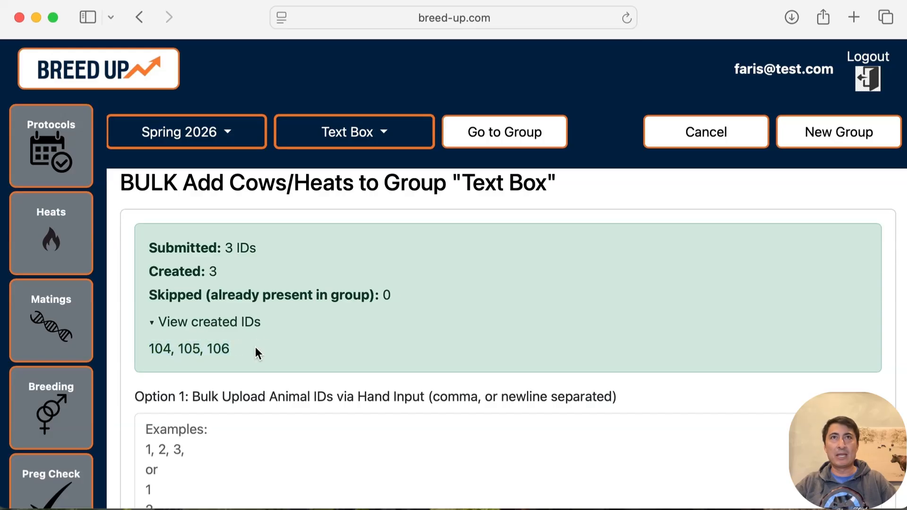
click(494, 133)
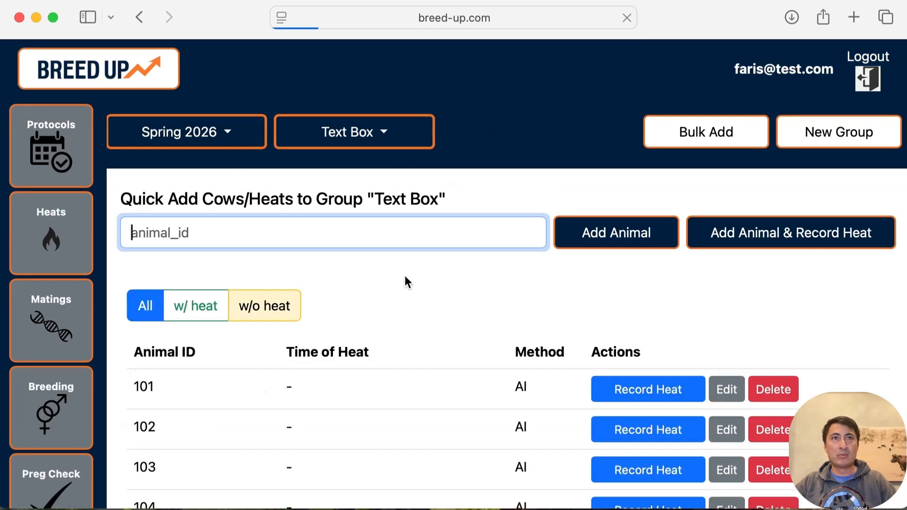
scroll(389, 305, down, 5)
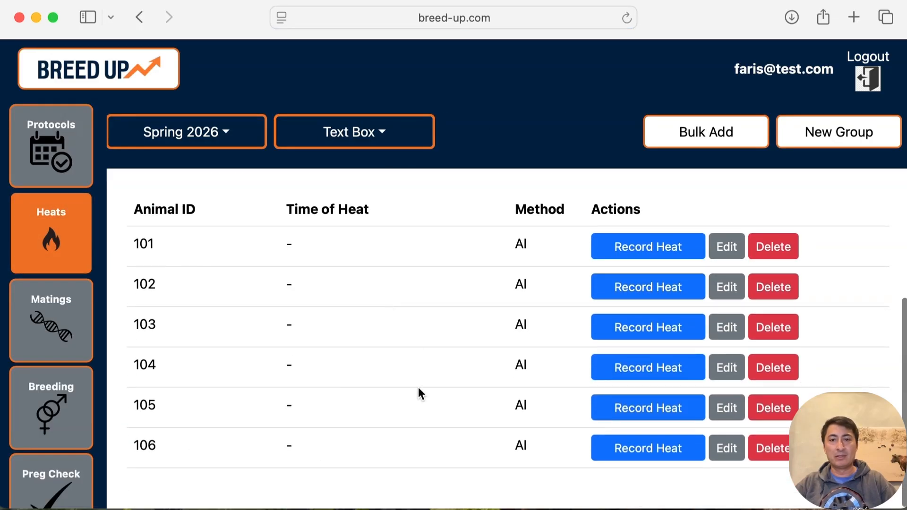
scroll(405, 331, up, 3)
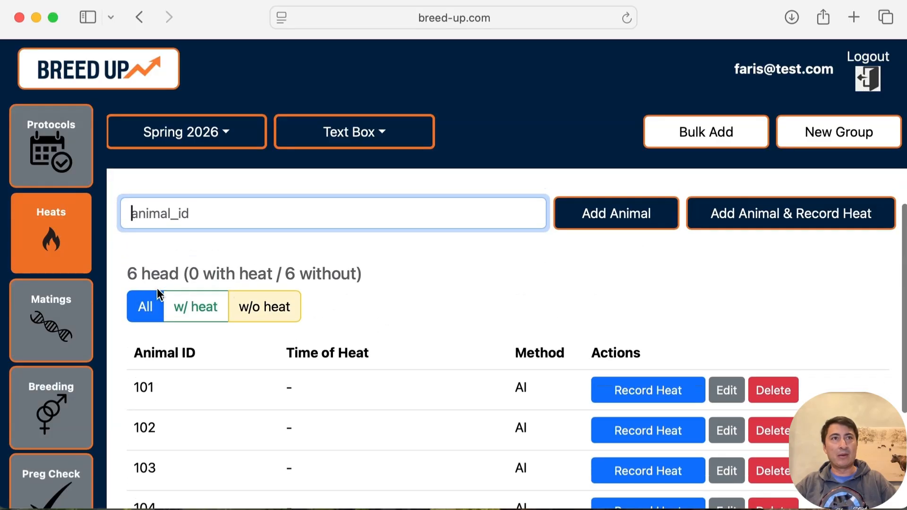
Bulk add animals 107 and 108 together with the already present 101 to the Text Box group as a comma-separated list
click(705, 131)
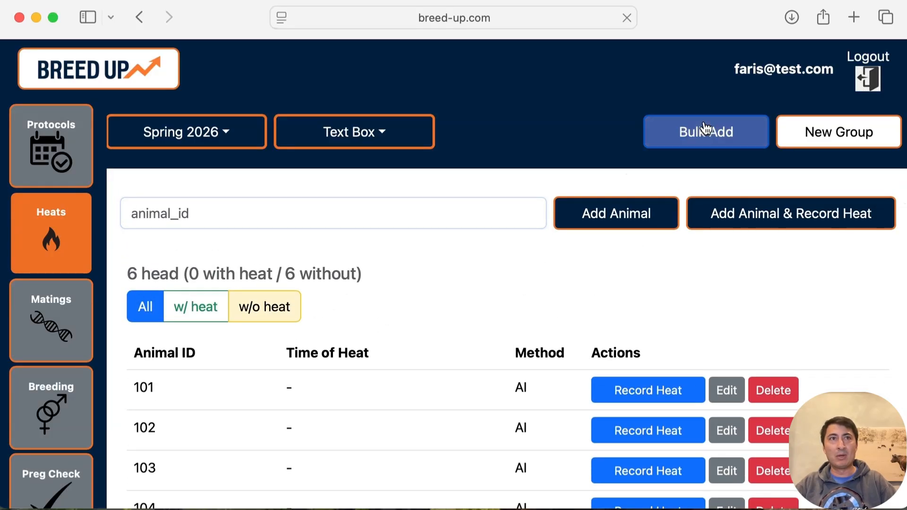
click(341, 286)
text(10)
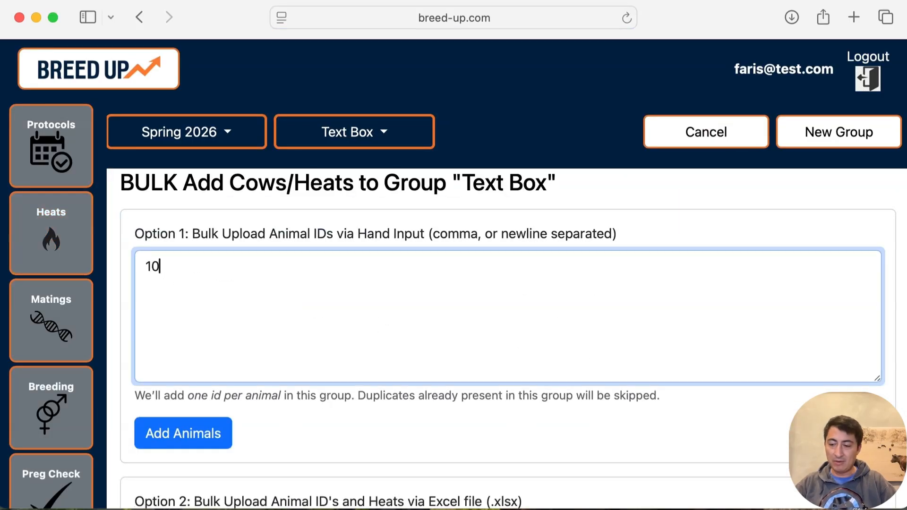
text(7, 10)
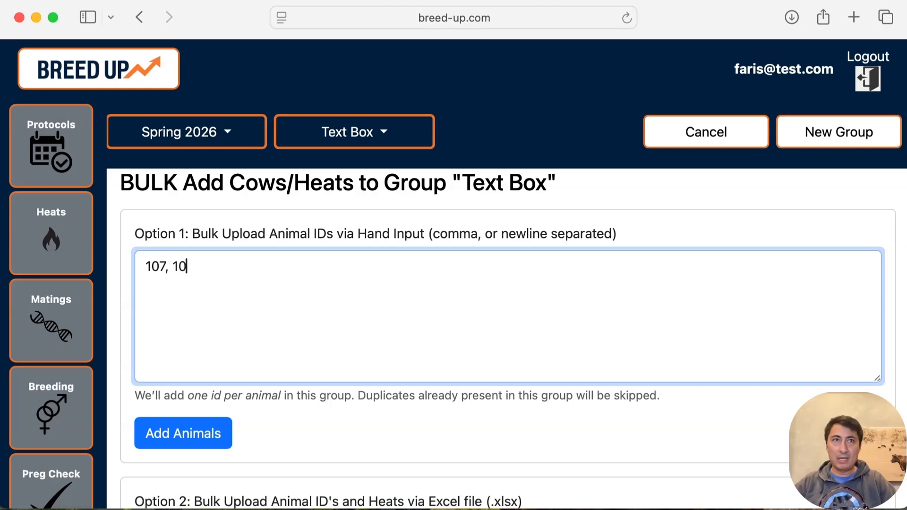
text(8 , 101)
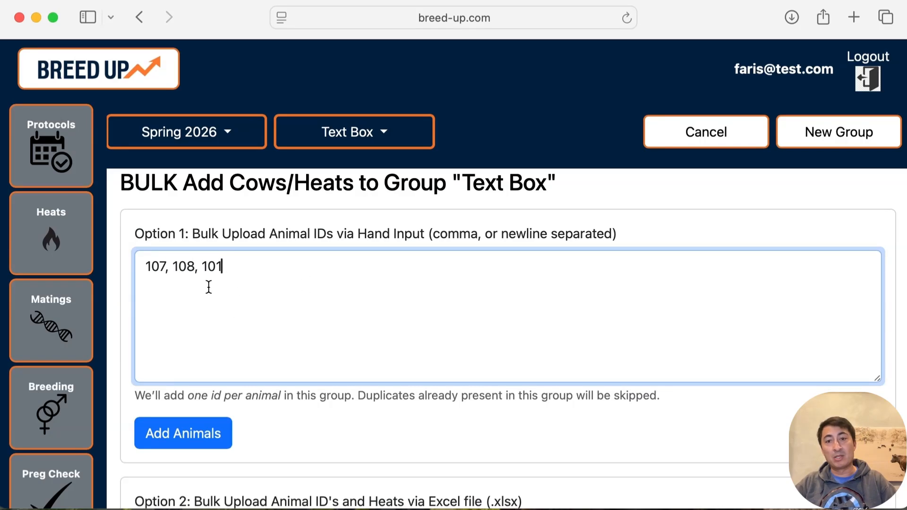
click(219, 439)
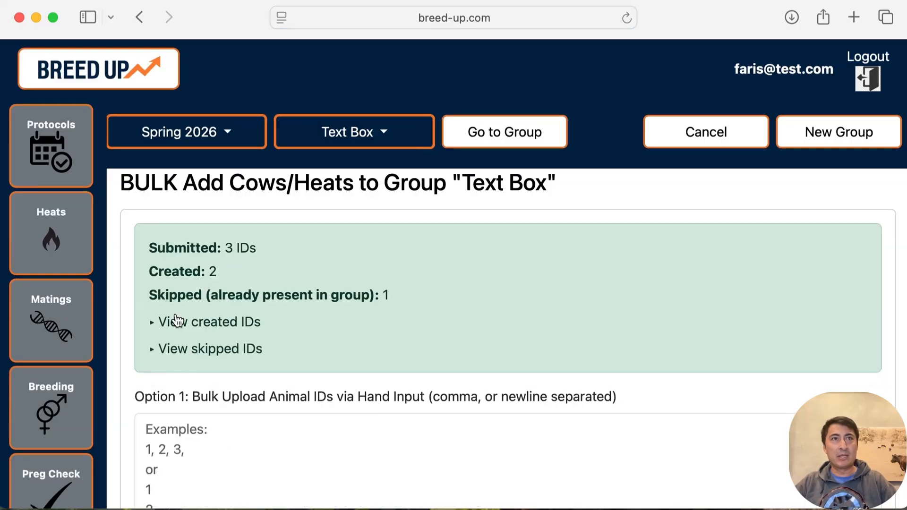
Show the skipped IDs of the last bulk add, and go to the Text Box group to review its animal list
click(158, 349)
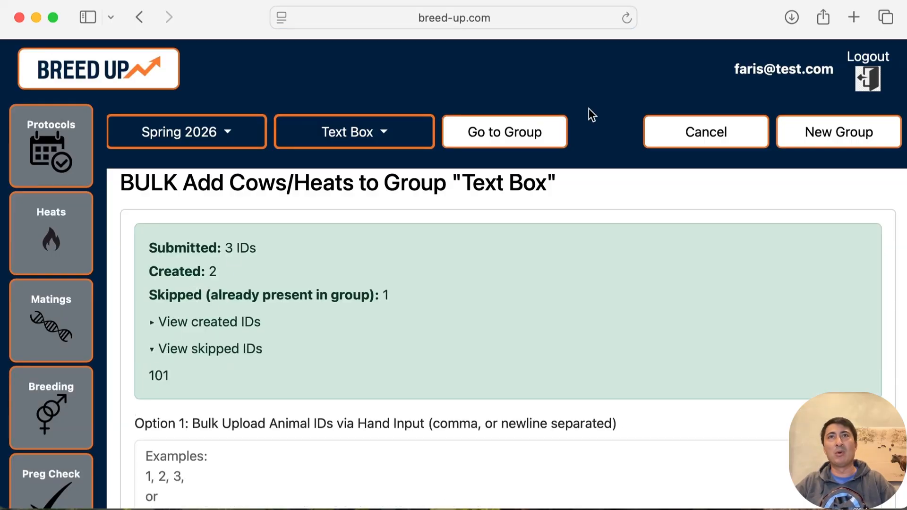
click(517, 137)
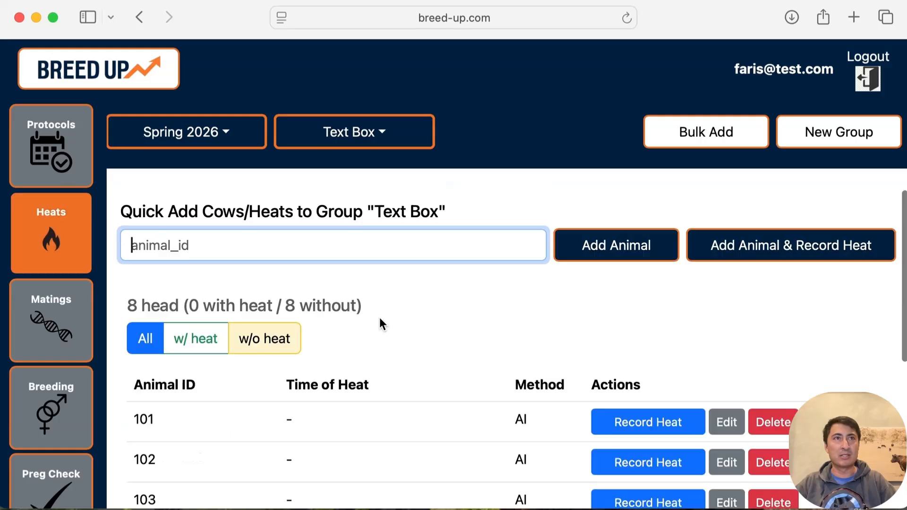
scroll(290, 431, down, 3)
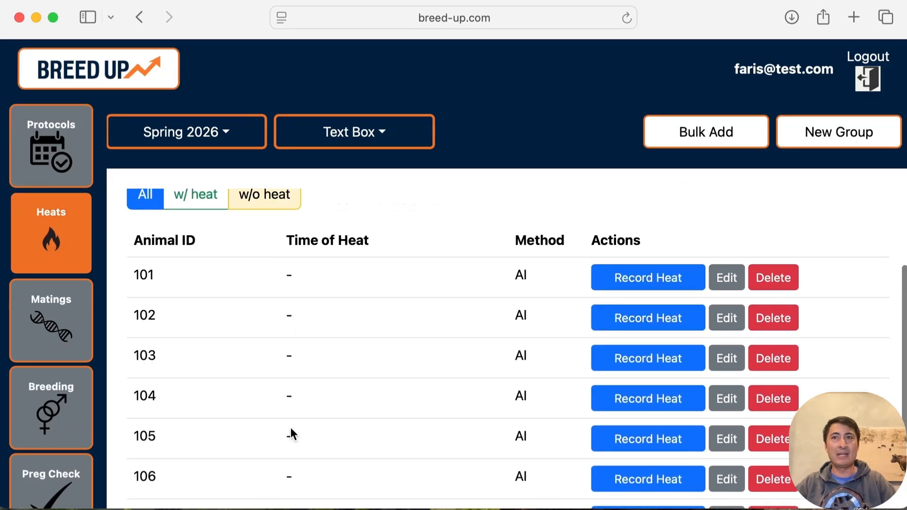
Record heats for animals 103 and 102 in the Text Box group
click(609, 355)
click(629, 322)
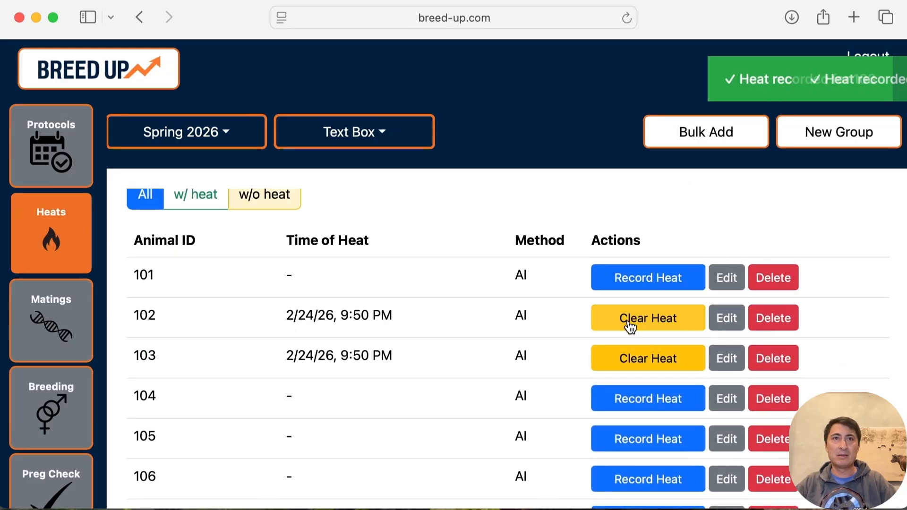
scroll(484, 295, up, 3)
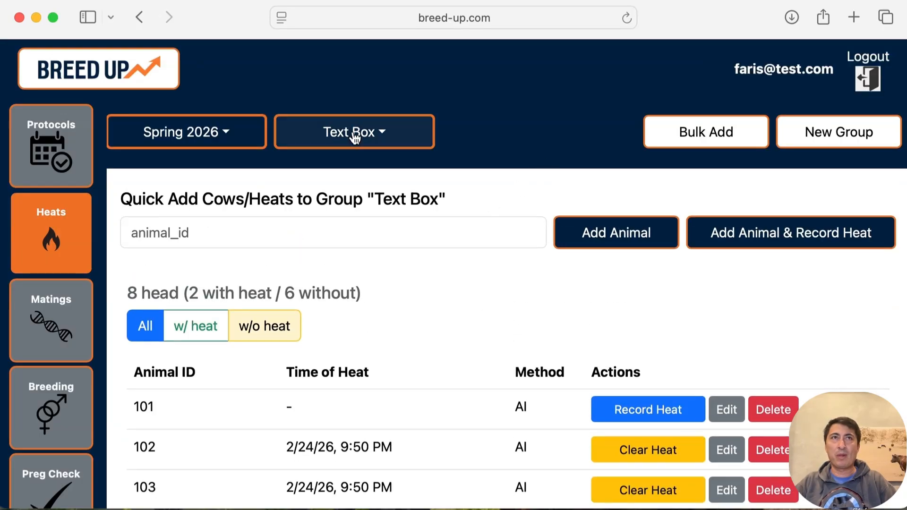
Switch to the Excel Upload Blank group and open its bulk add form at the Excel file upload option
click(353, 136)
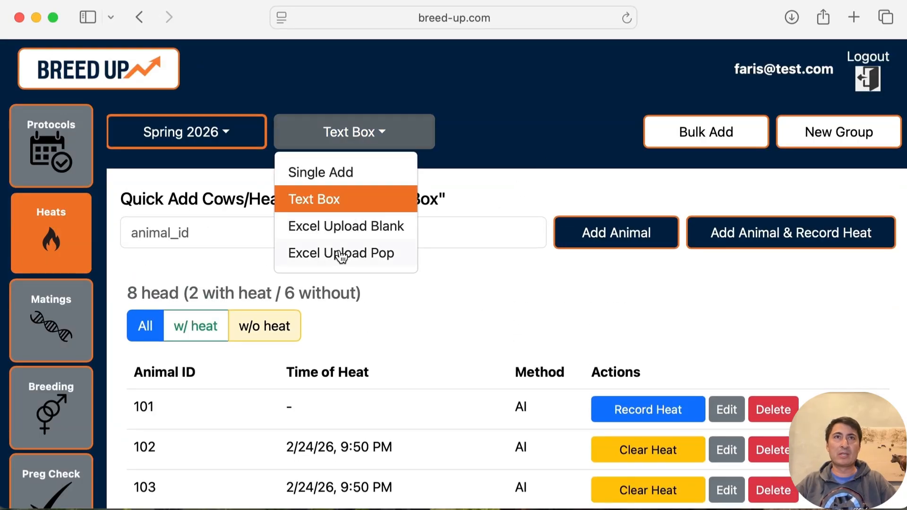
click(354, 232)
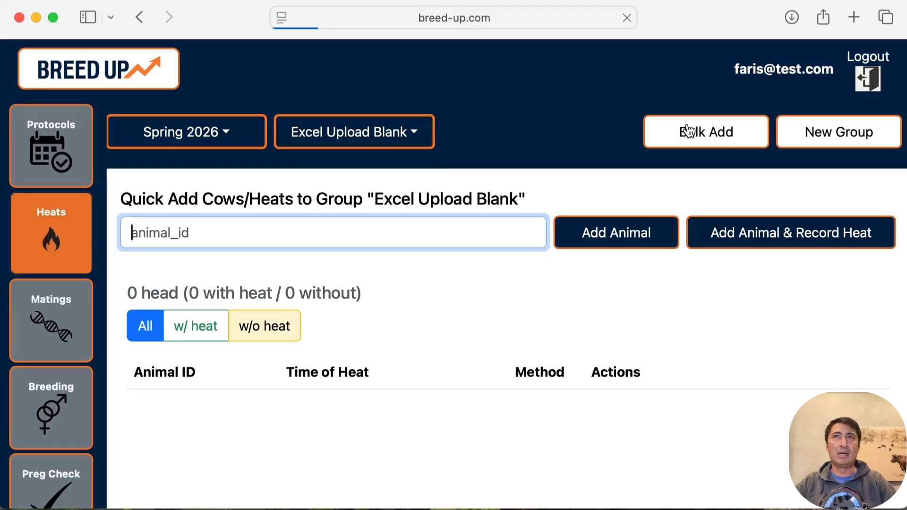
click(722, 135)
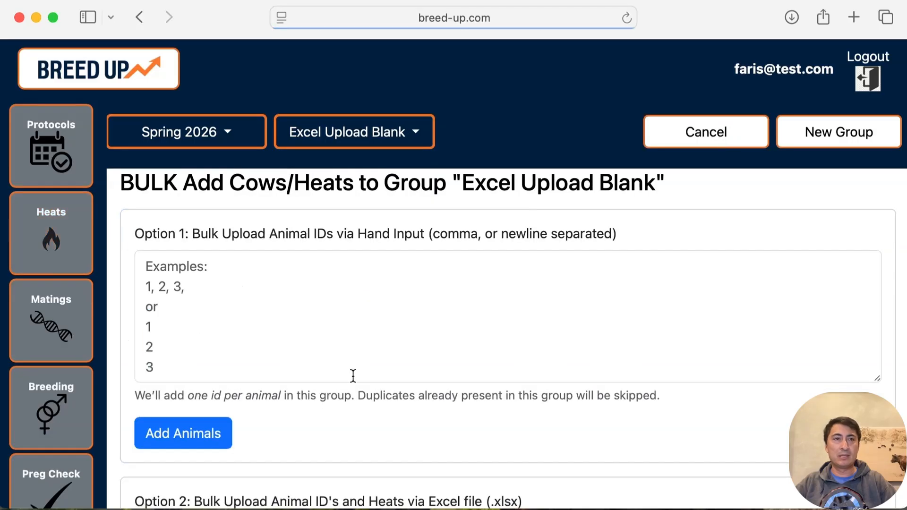
scroll(353, 376, down, 4)
scroll(353, 375, down, 2)
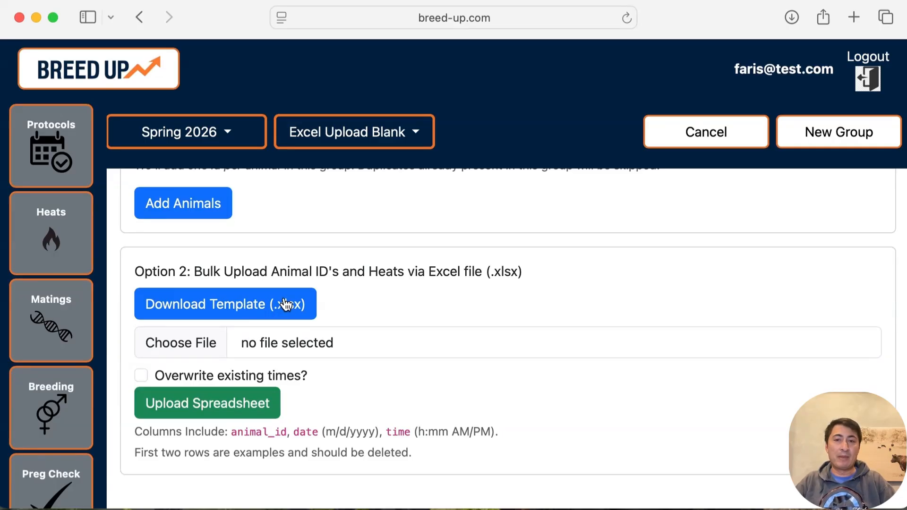
Download the .xlsx heat import template, allowing downloads from the site, and open the file in Excel
click(211, 312)
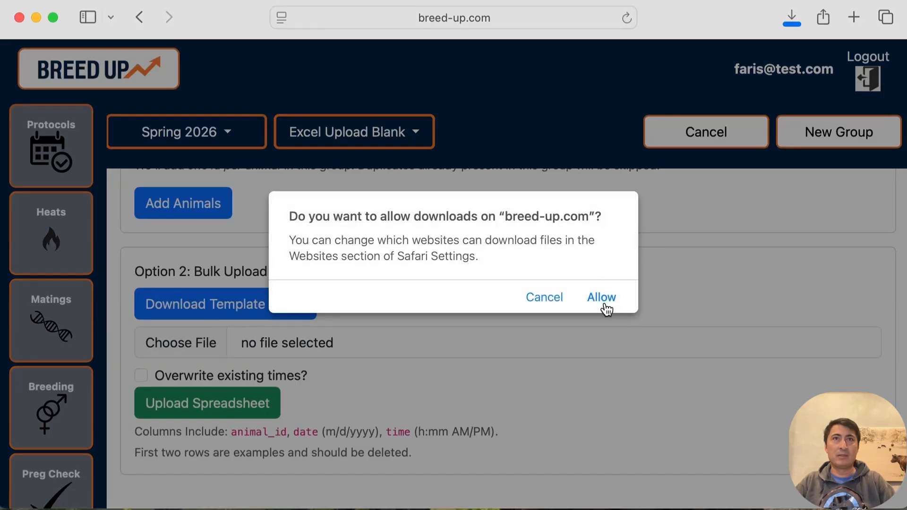
click(603, 299)
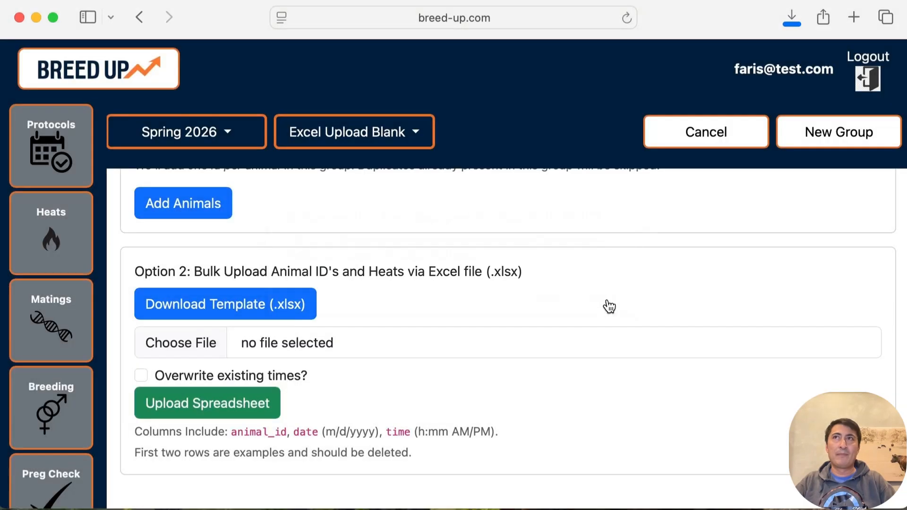
click(792, 18)
double_click(759, 91)
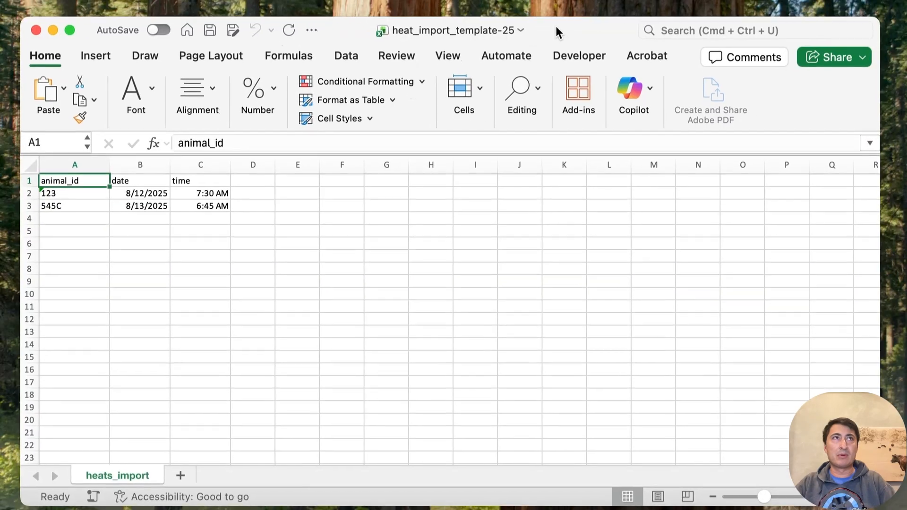
drag(556, 27, 541, 10)
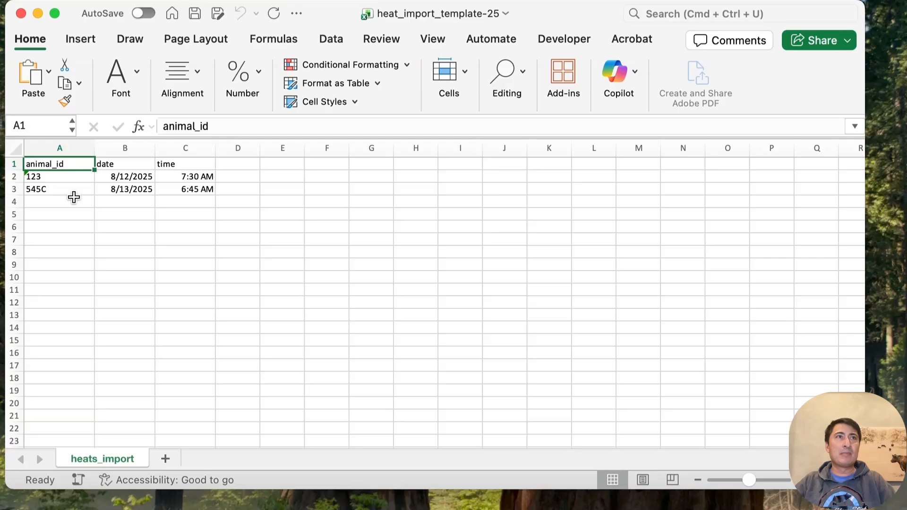
Delete the two example rows below the animal_id, date and time headers
click(49, 178)
drag(48, 178, 204, 189)
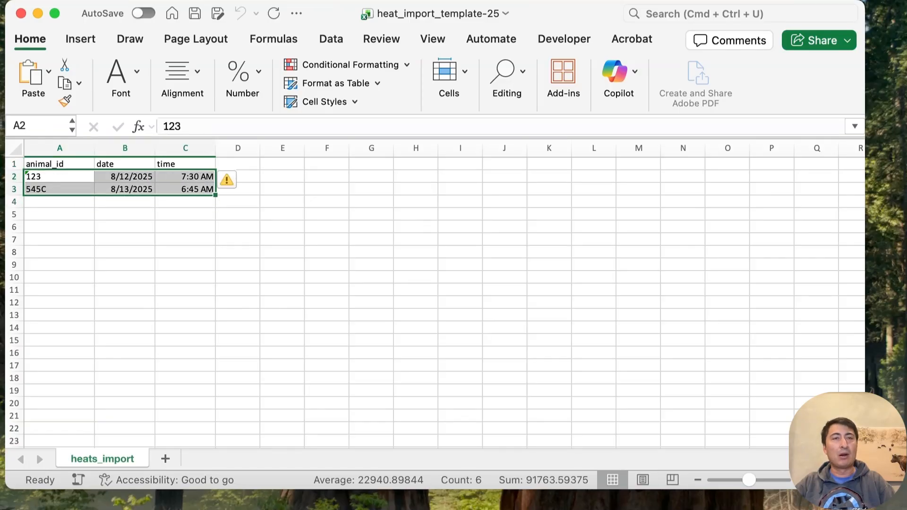
click(58, 177)
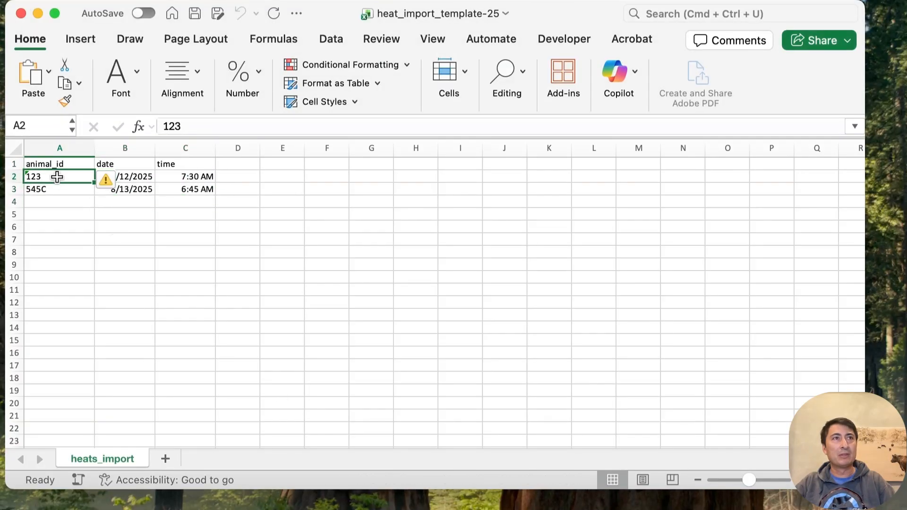
drag(57, 177, 158, 186)
click(66, 249)
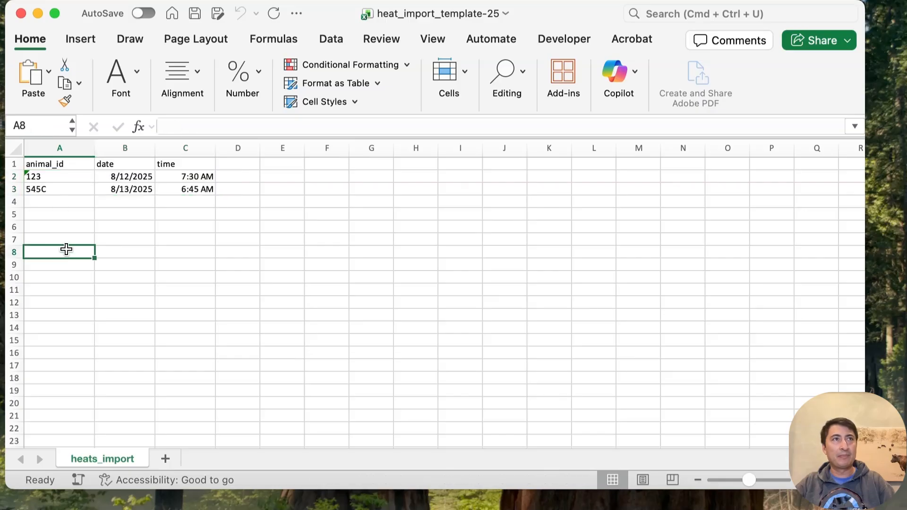
drag(52, 176, 170, 194)
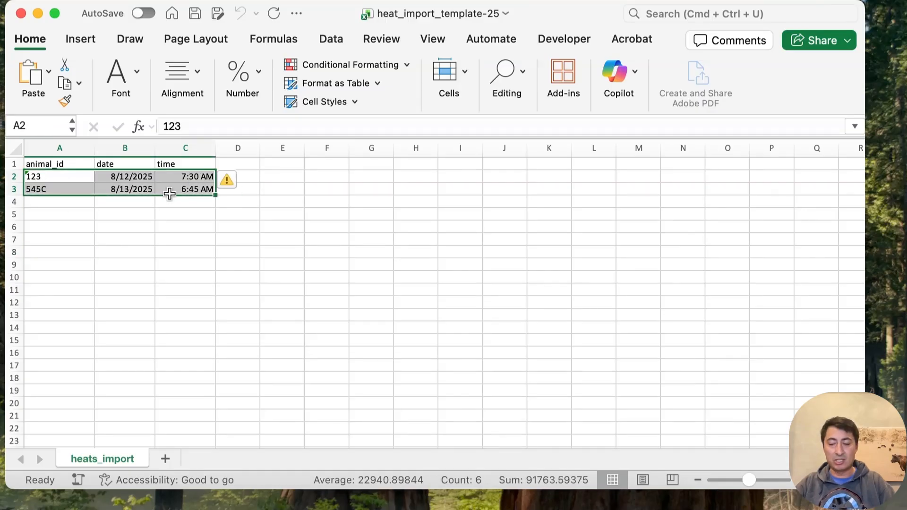
key(Delete)
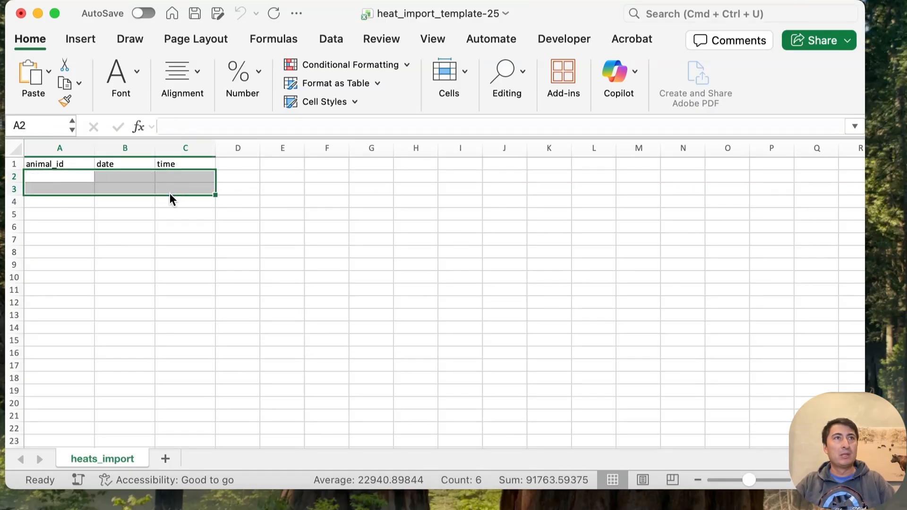
click(116, 223)
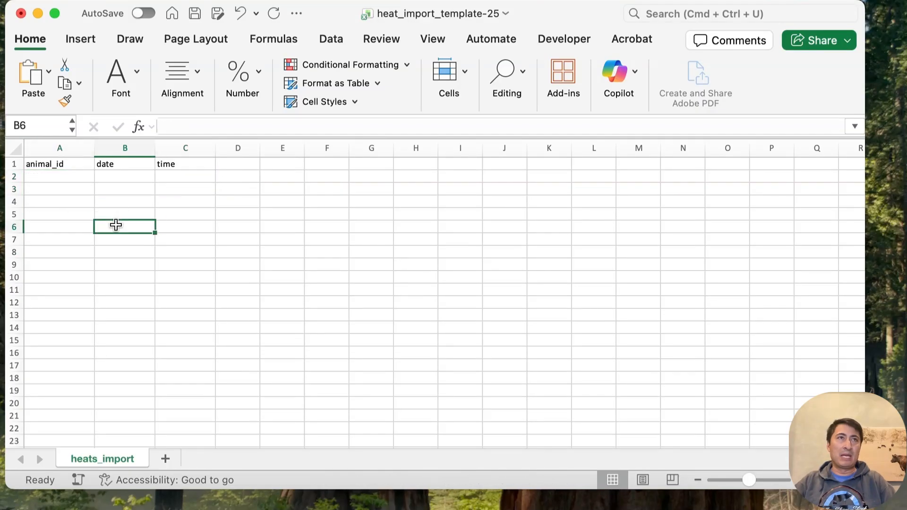
Enter animal IDs 101, 102 and 103 in cells A2 to A4 under animal_id
click(73, 180)
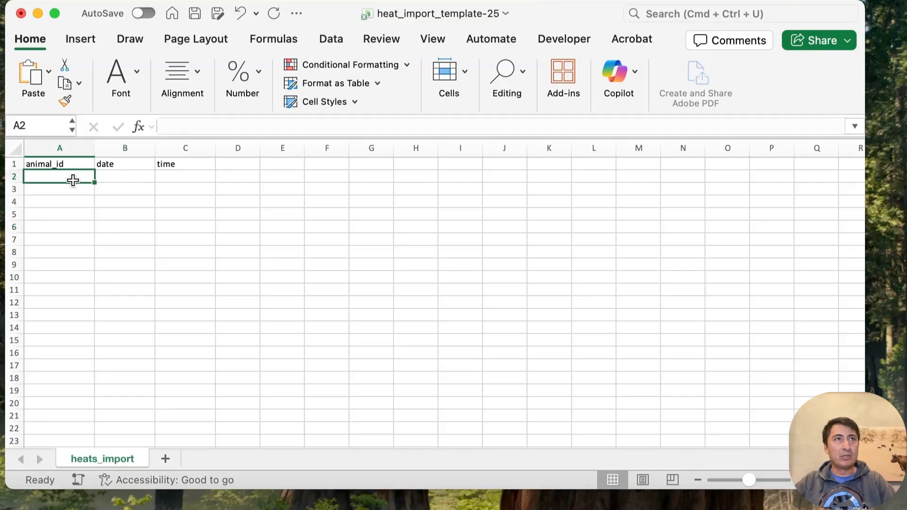
text(101)
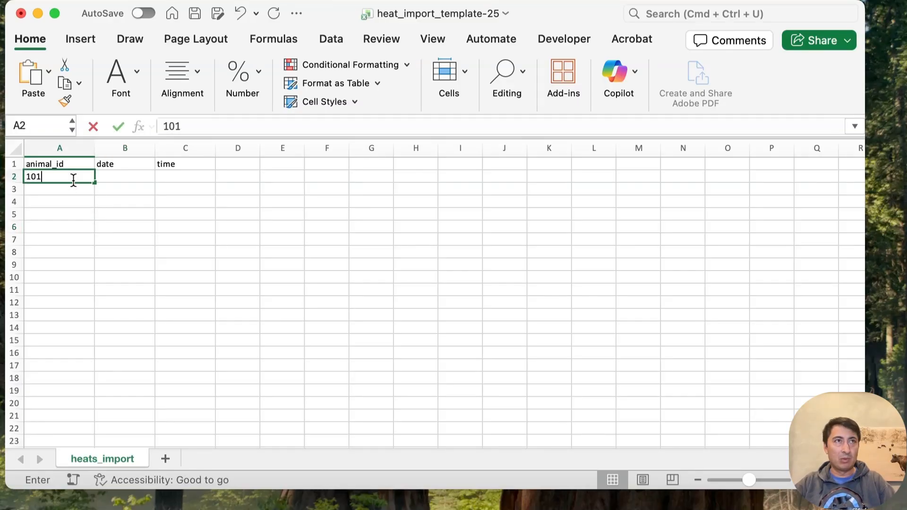
key(BackSpace)
text(1)
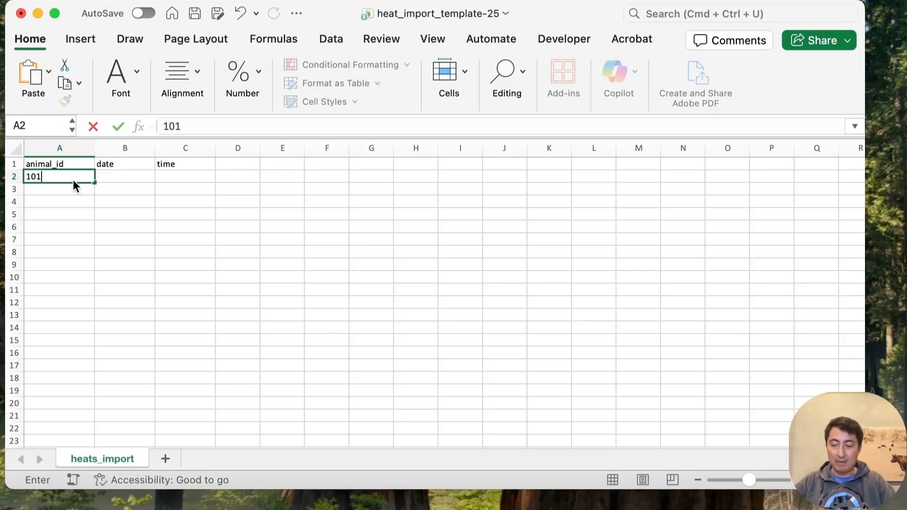
key(Return)
text(102)
key(Return)
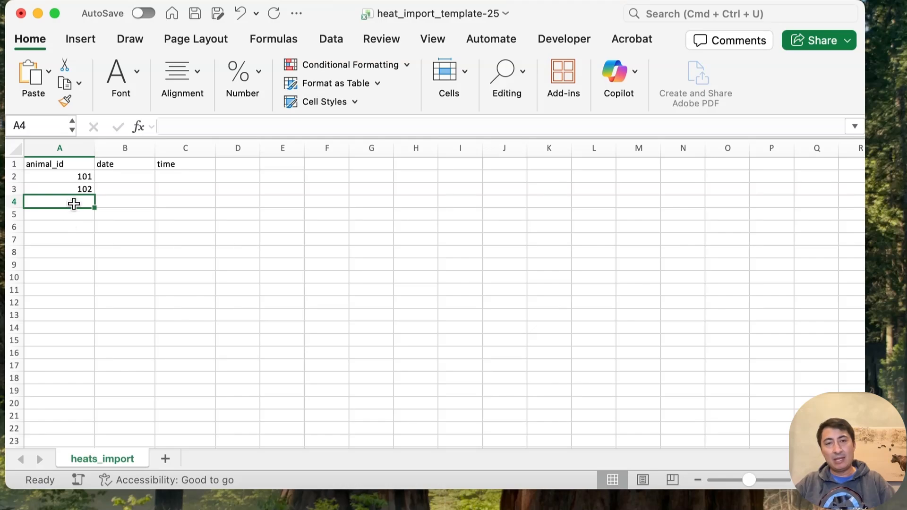
text(103)
click(150, 204)
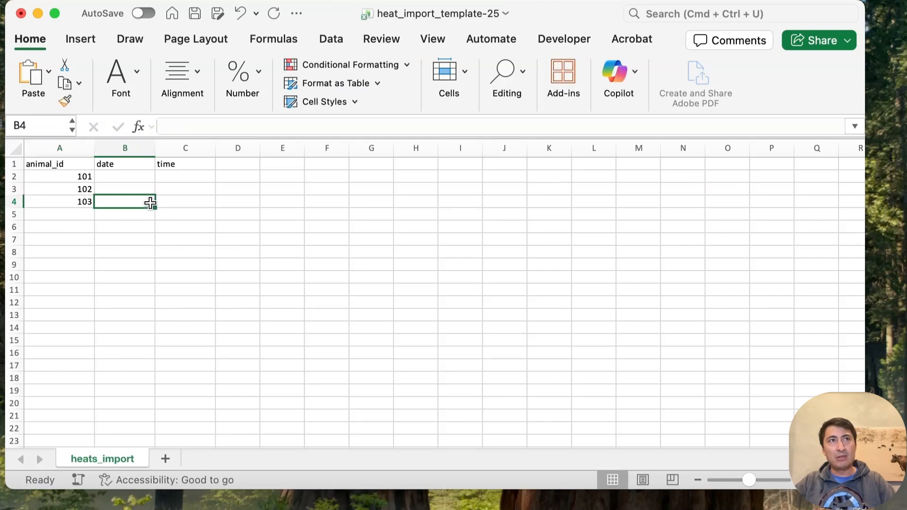
Enter animal IDs 104 and 105 in cells A5 and A6, and save and close the workbook
click(88, 214)
text(10)
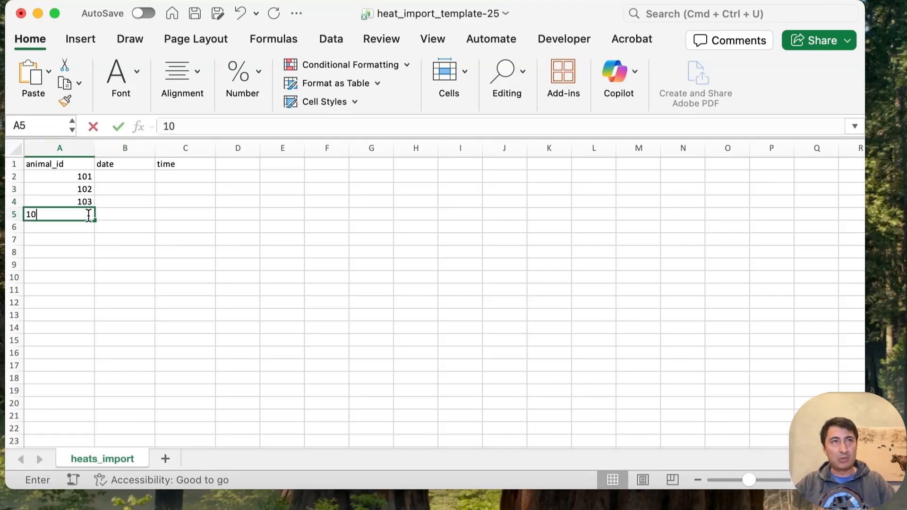
text(4)
key(Return)
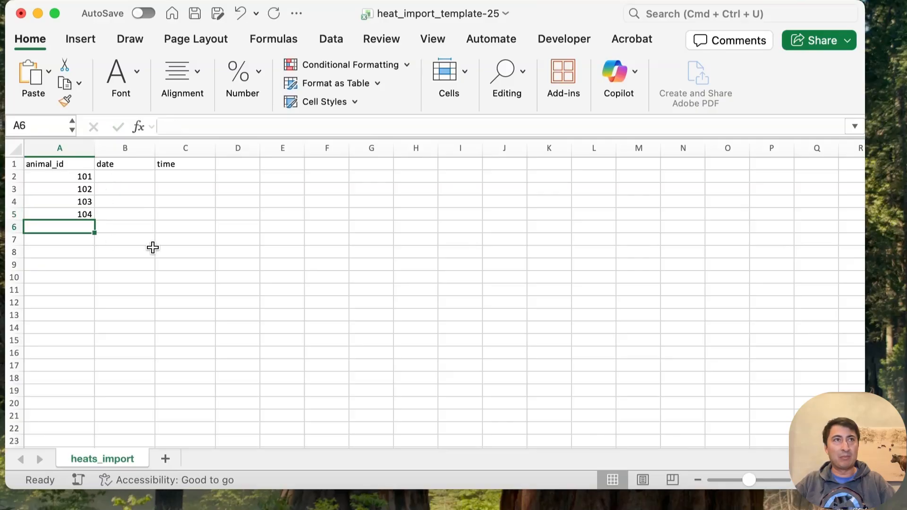
text(105)
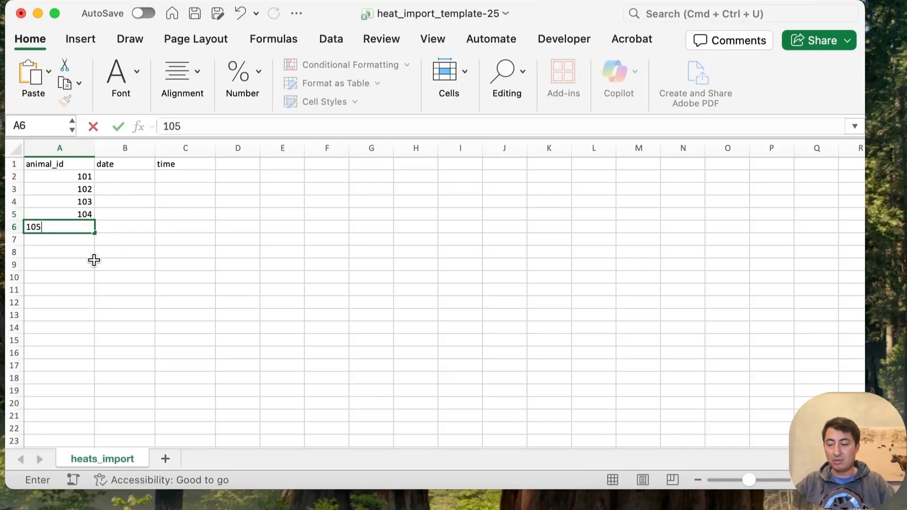
key(Return)
click(195, 14)
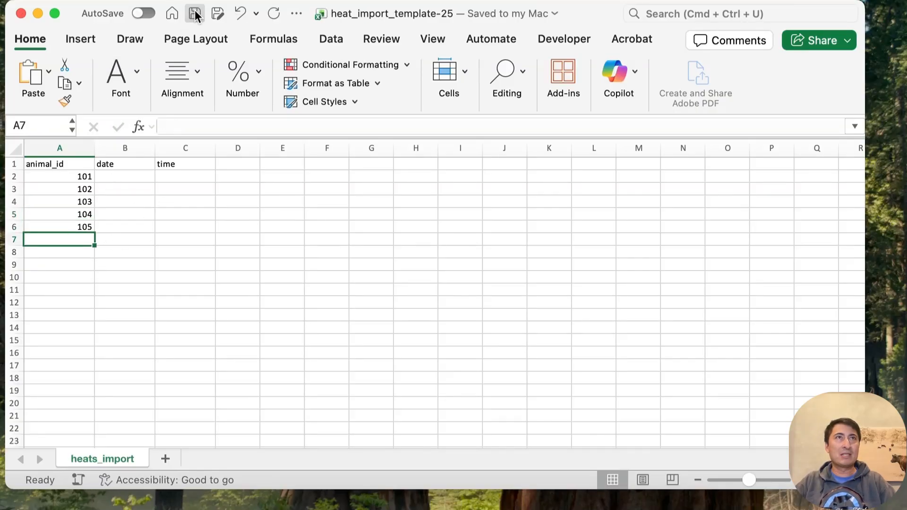
click(16, 15)
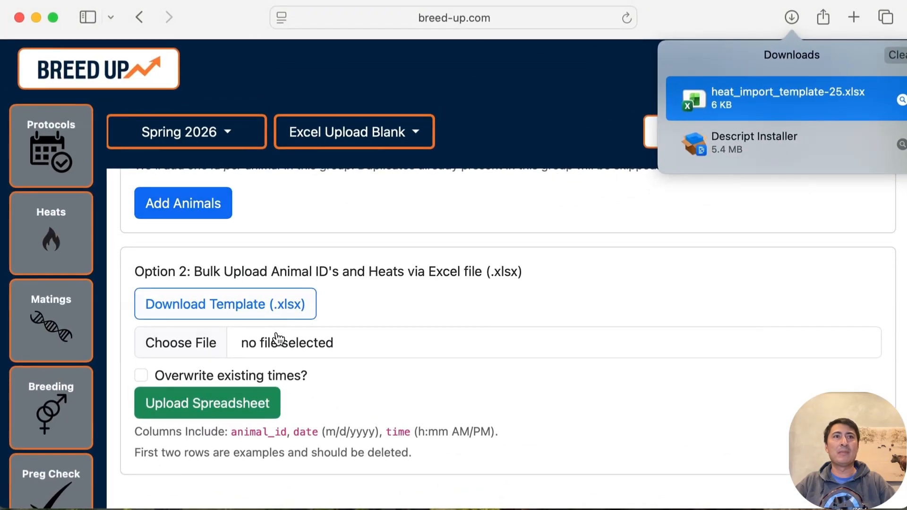
Choose heat_import_template-25.xlsx from Downloads as the spreadsheet to upload, showing the files as a list
click(250, 345)
click(349, 109)
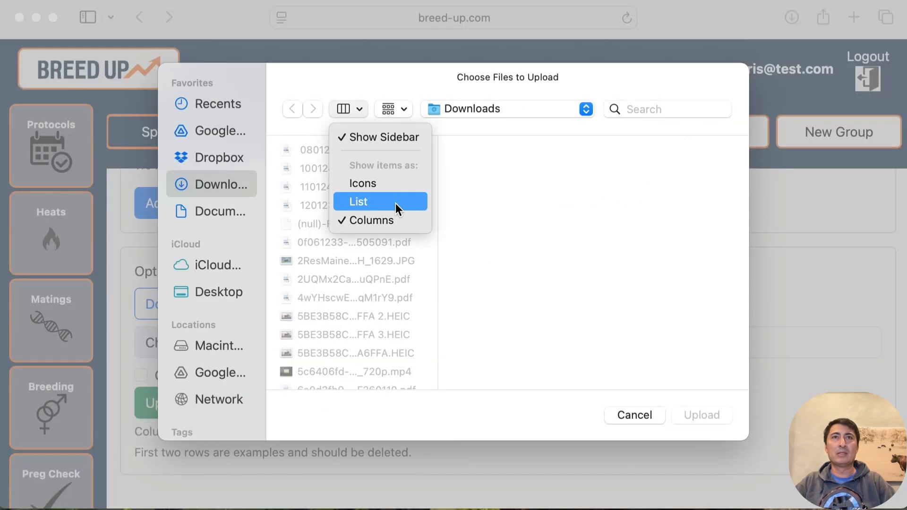
click(395, 203)
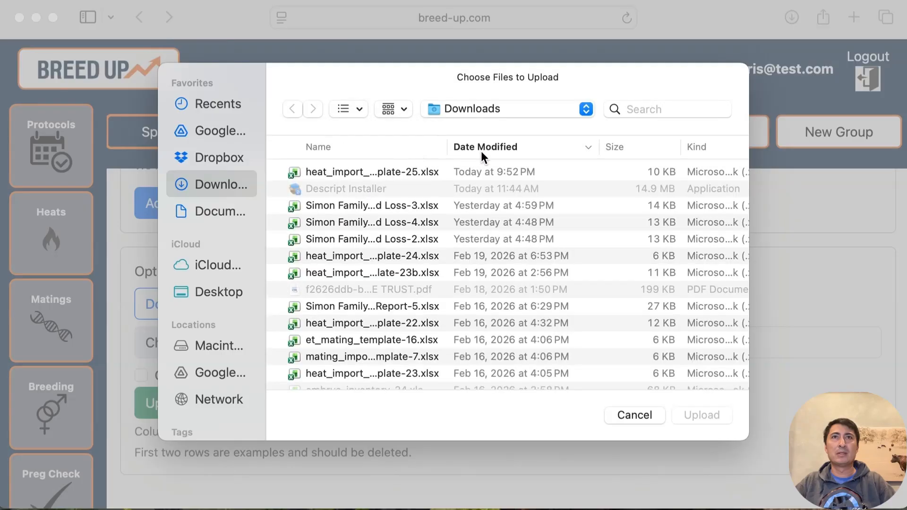
click(404, 172)
click(695, 414)
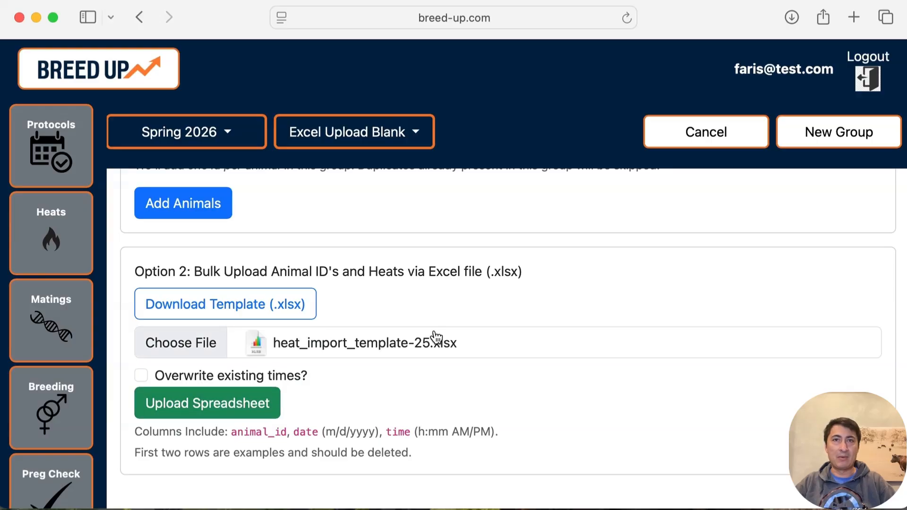
Upload the spreadsheet to the Excel Upload Blank group and check the created count in the summary
click(174, 414)
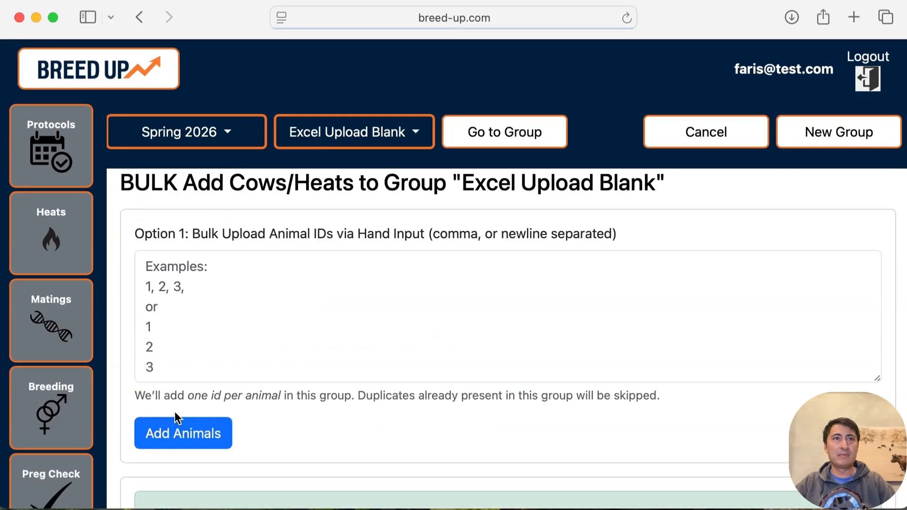
scroll(254, 348, down, 5)
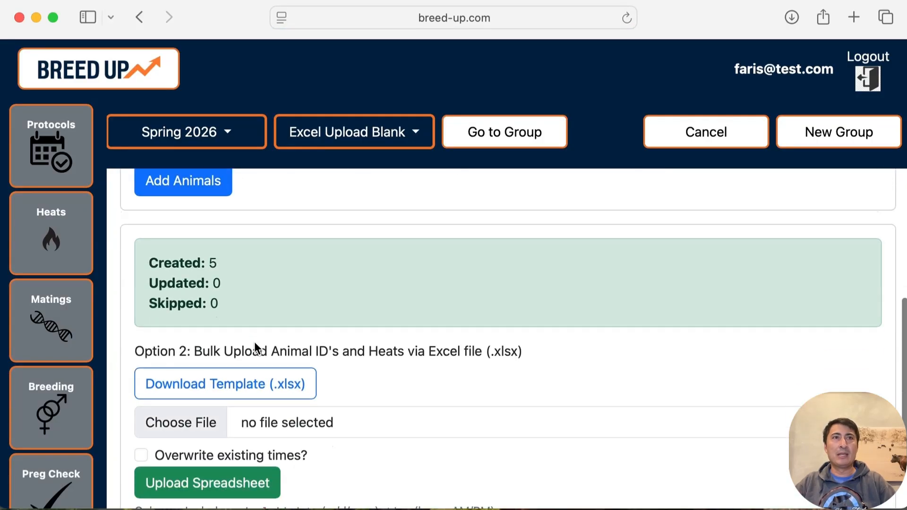
drag(231, 262, 147, 262)
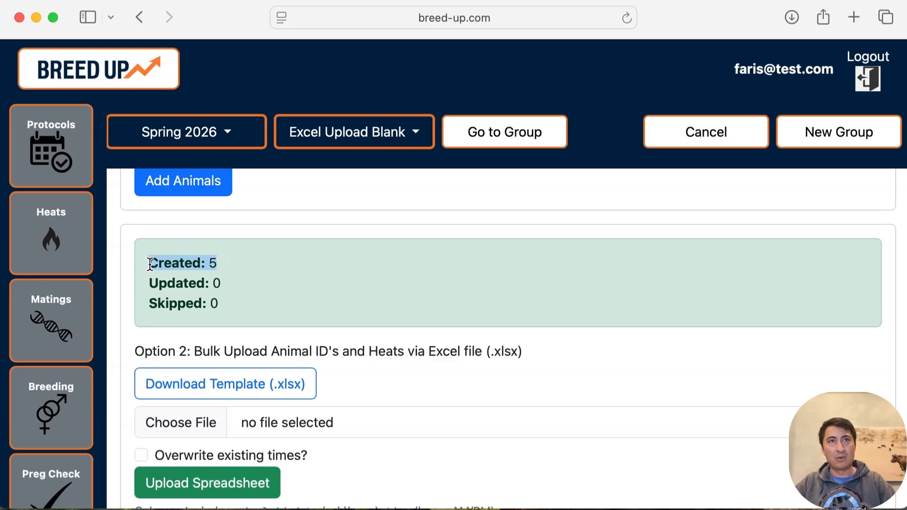
Review the upload summary and go to the Excel Upload Blank group to check its list of imported animals
drag(231, 303, 153, 259)
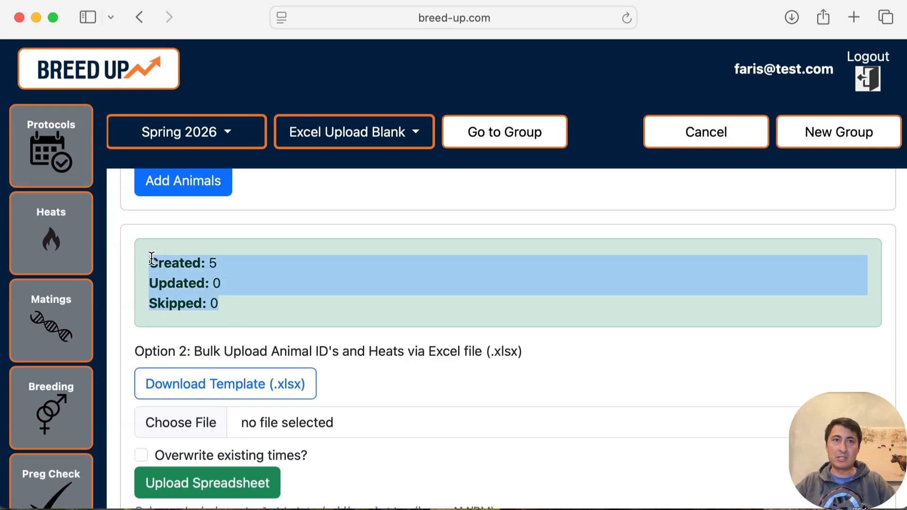
scroll(192, 285, up, 5)
click(512, 122)
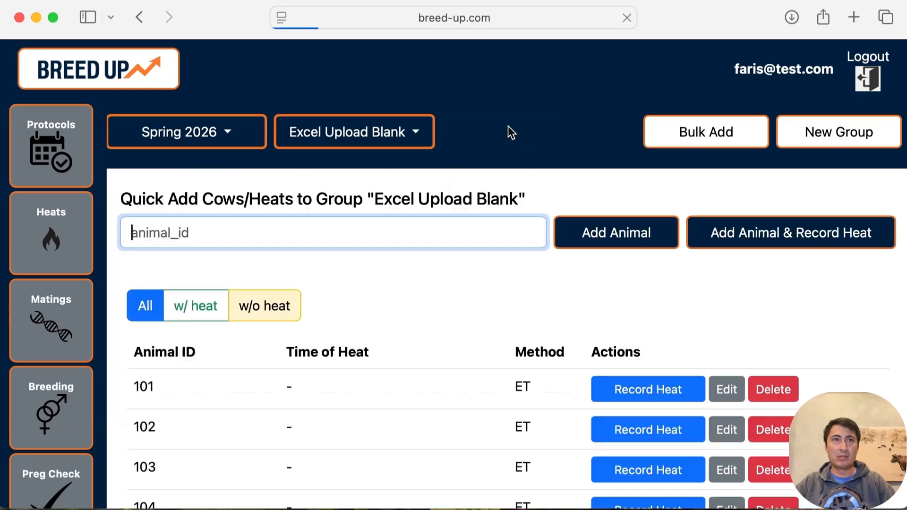
scroll(365, 308, down, 3)
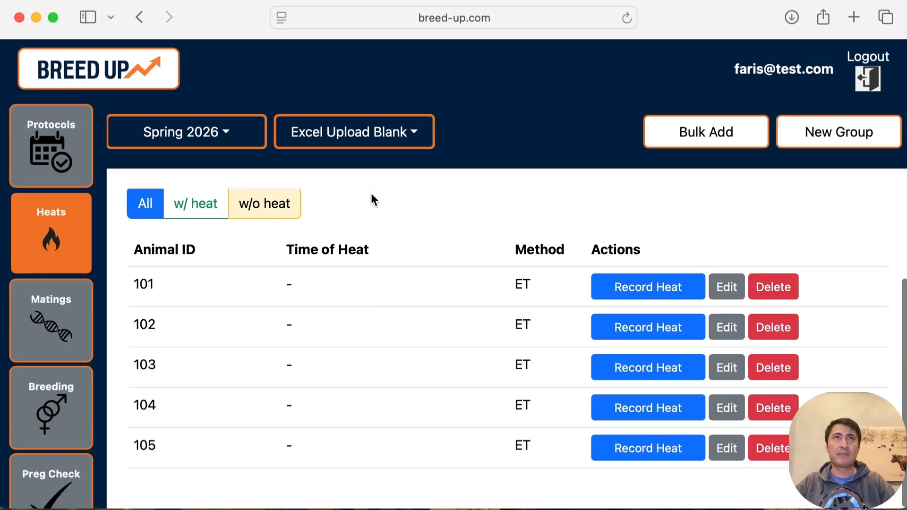
Switch to the Excel Upload Pop group and open its bulk add page at the Excel upload option
click(364, 134)
click(350, 256)
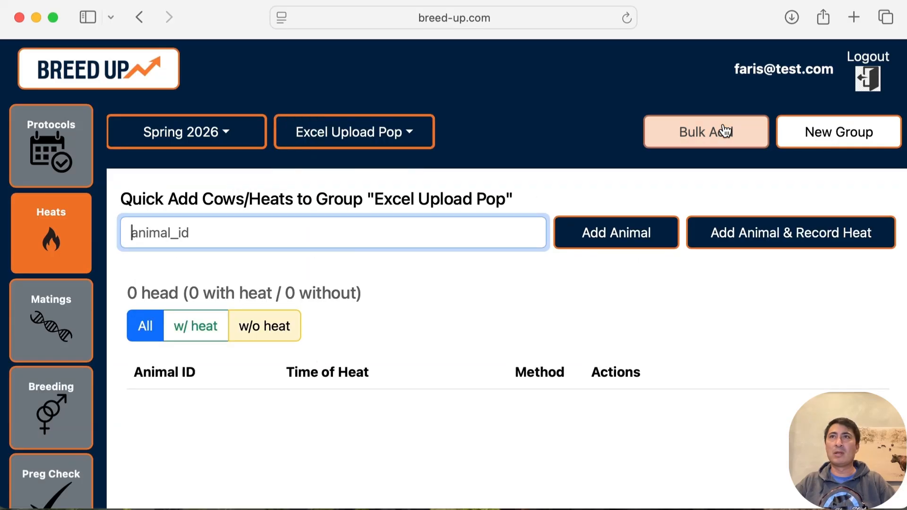
click(709, 130)
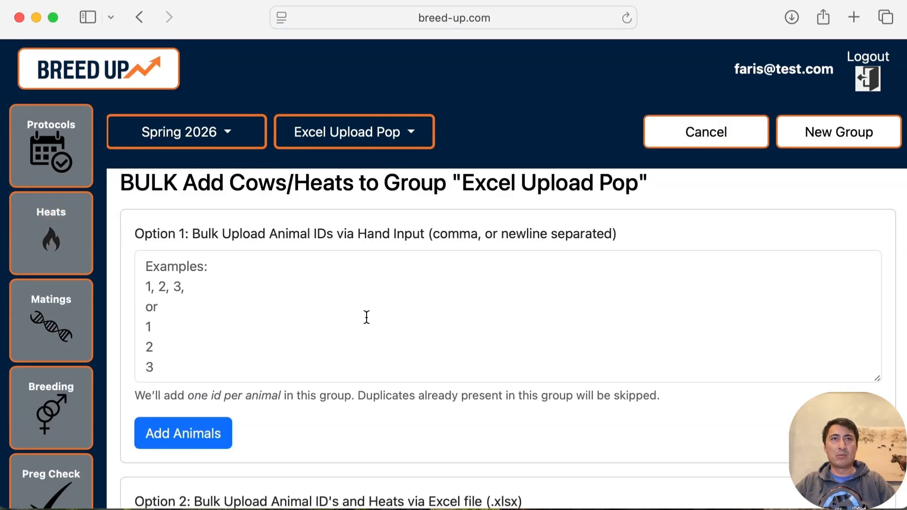
scroll(366, 316, down, 5)
Switch the bulk add page to the Excel Upload Blank and Text Box groups, and return to Excel Upload Pop
click(364, 135)
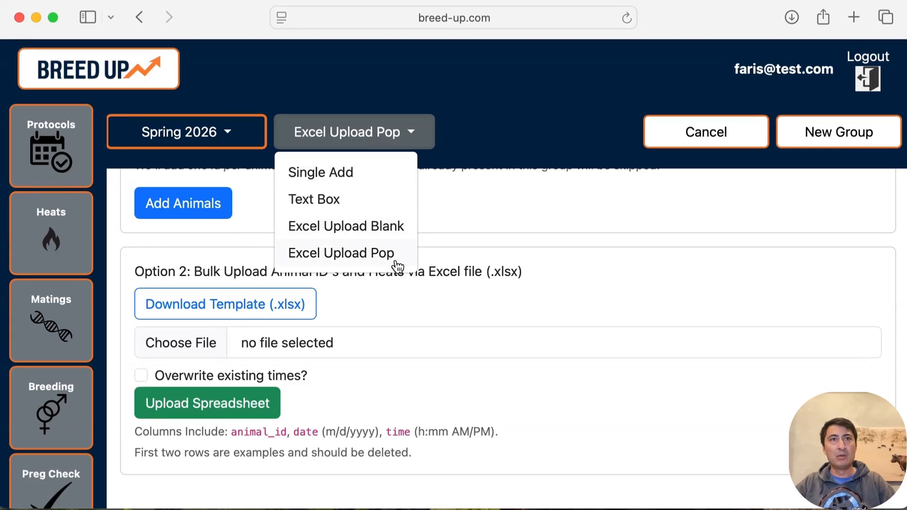
click(375, 222)
click(363, 144)
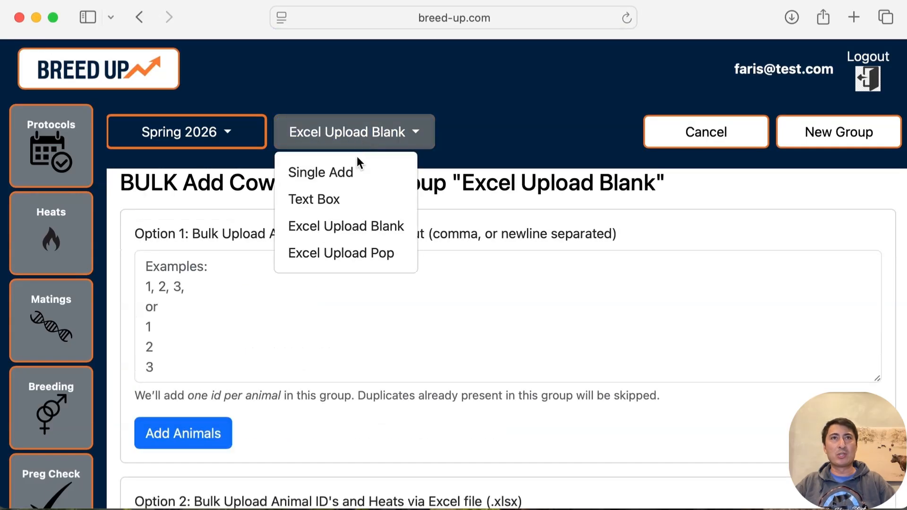
click(354, 199)
click(355, 142)
click(353, 255)
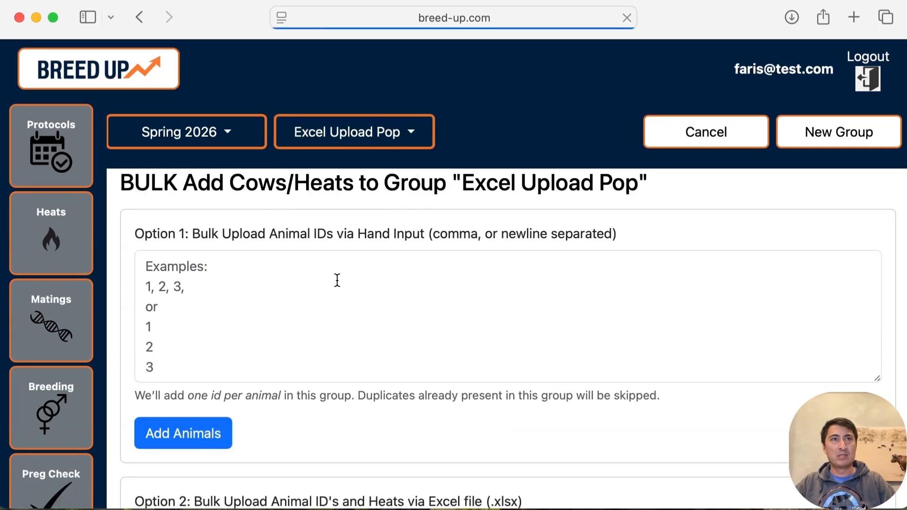
scroll(318, 334, down, 2)
scroll(318, 334, up, 2)
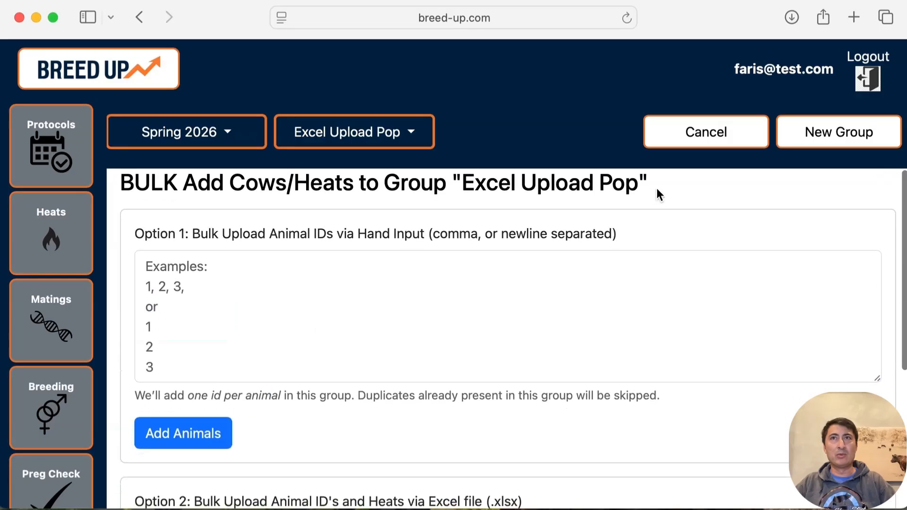
drag(657, 188, 112, 186)
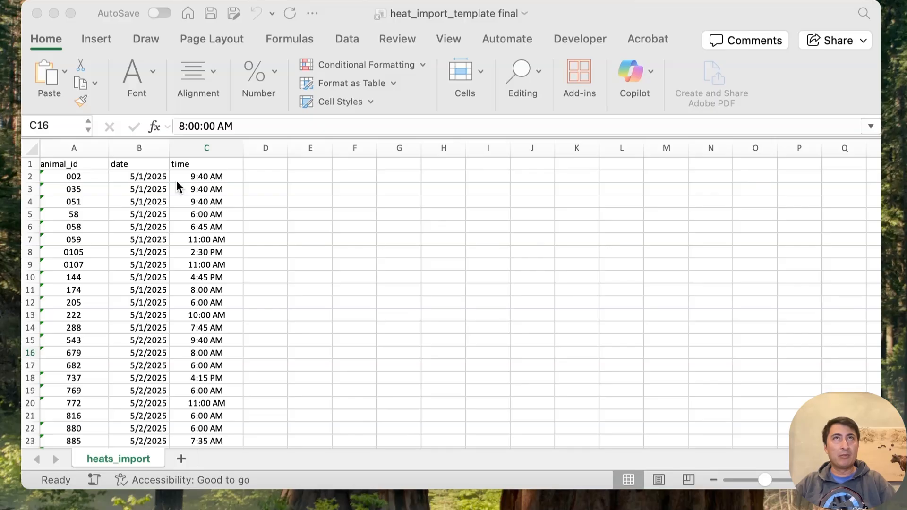
Switch to Excel and examine the animal_id, date and time columns of the heat_import_template final workbook
click(607, 63)
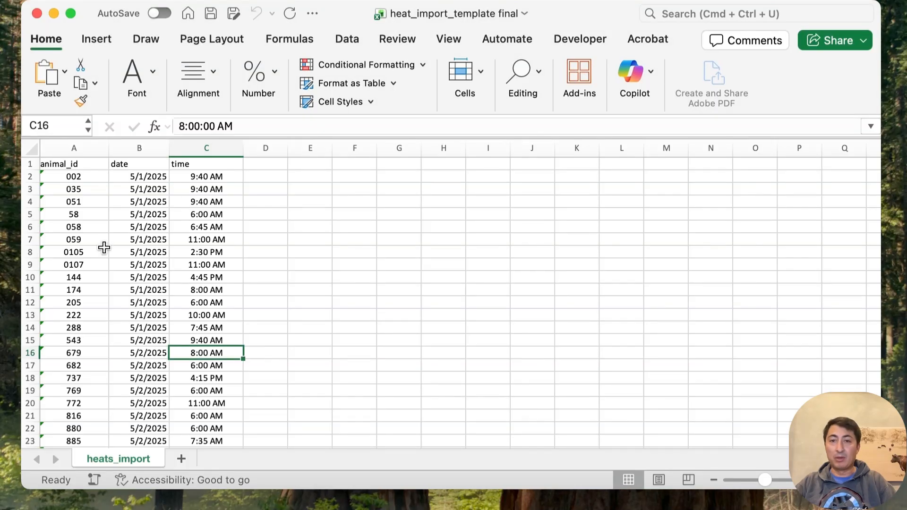
click(87, 176)
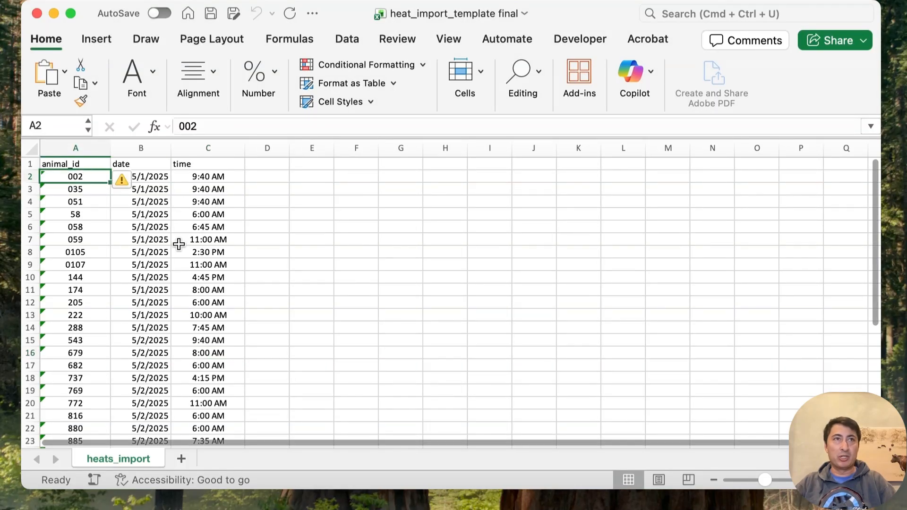
scroll(73, 374, down, 5)
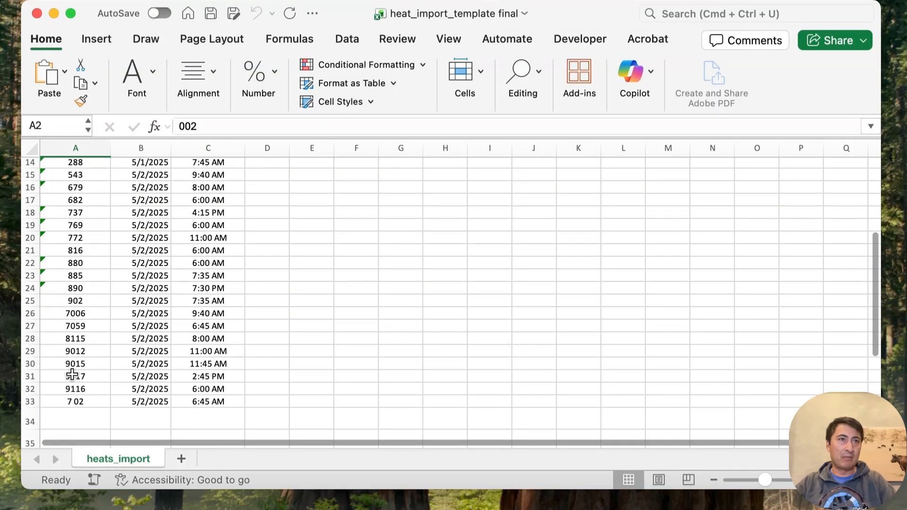
scroll(72, 375, up, 4)
scroll(72, 375, up, 2)
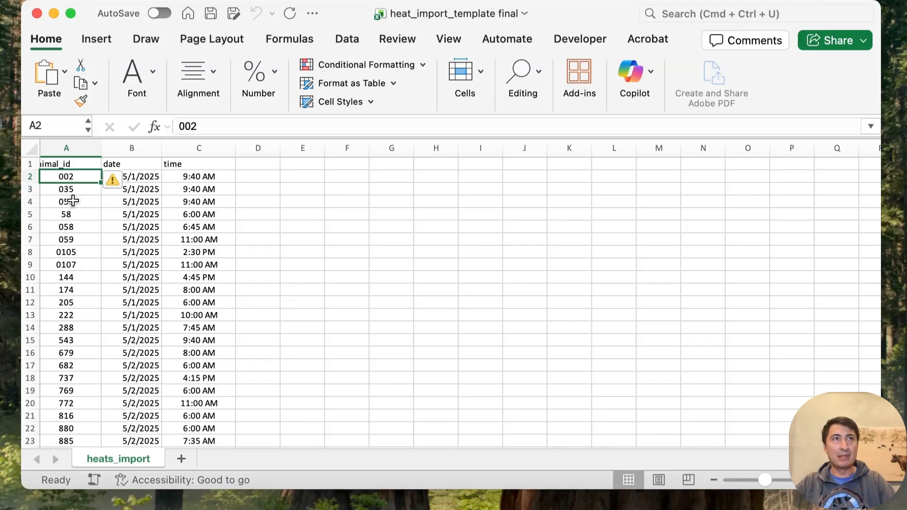
scroll(168, 283, down, 2)
scroll(170, 282, down, 6)
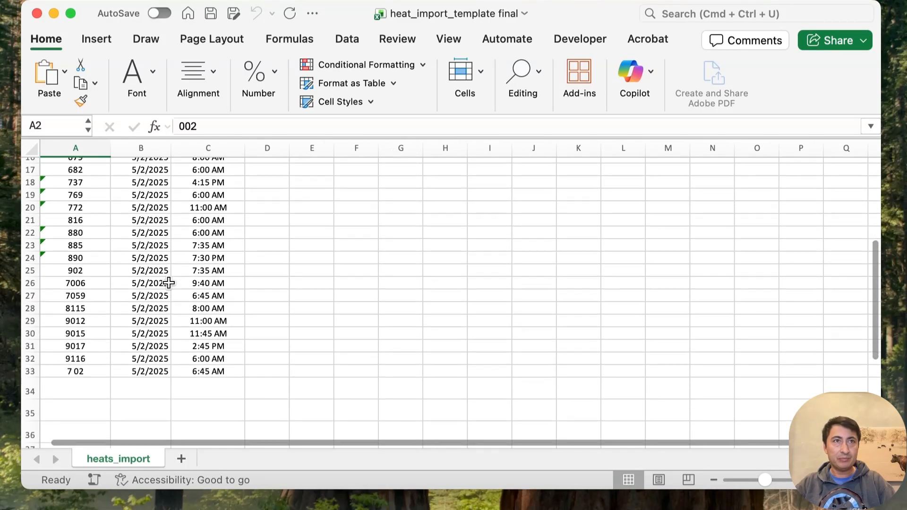
scroll(178, 279, up, 8)
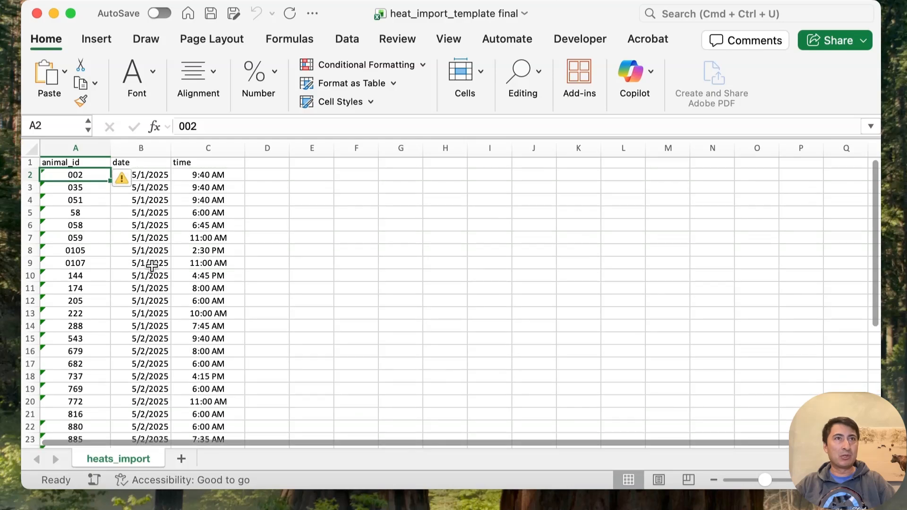
click(162, 175)
click(215, 175)
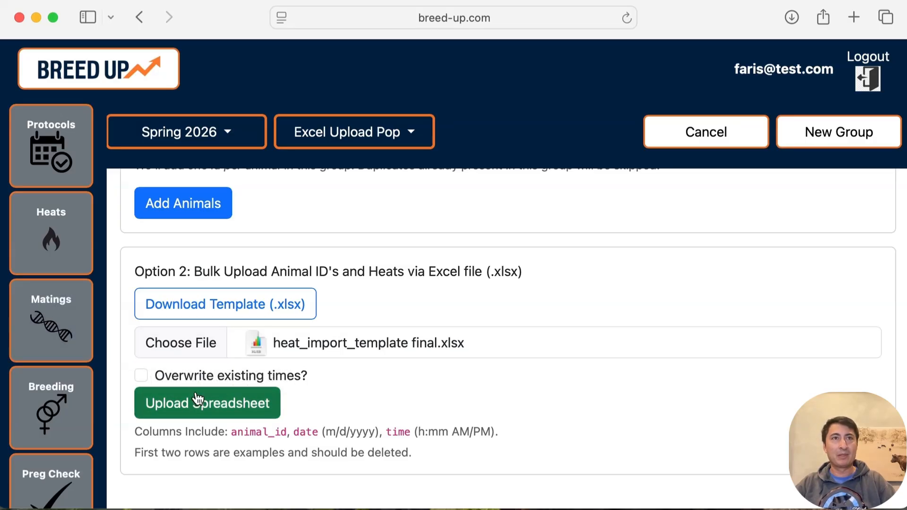
Upload heat_import_template final.xlsx to the Excel Upload Pop group and check the upload summary
click(235, 415)
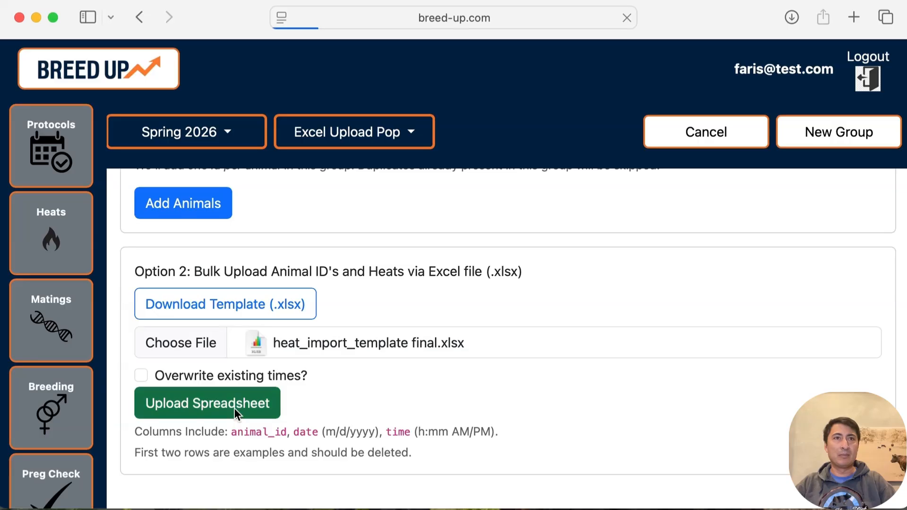
scroll(256, 373, down, 4)
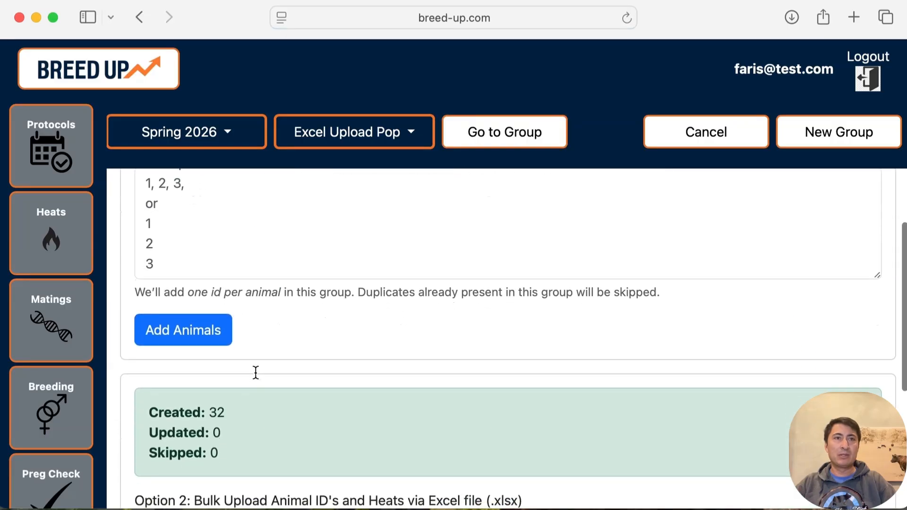
scroll(254, 416, up, 5)
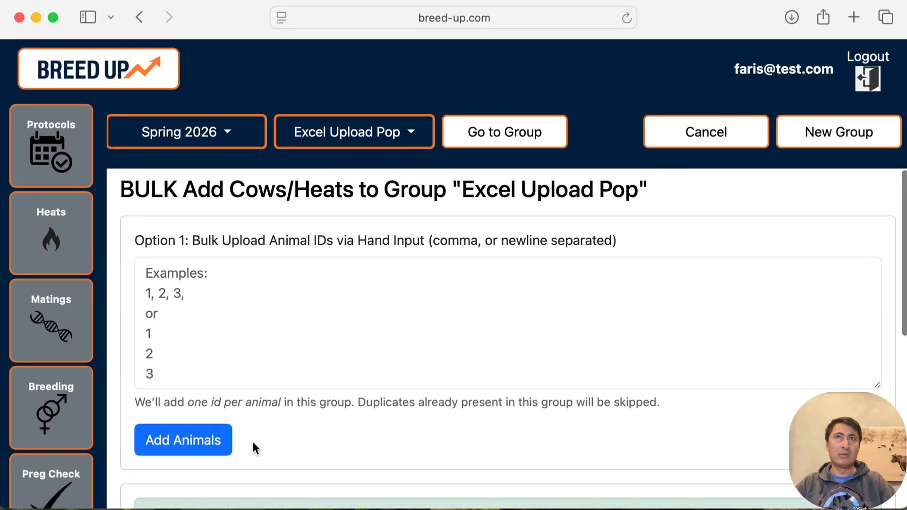
Go to the Excel Upload Pop group and review the imported animals, their heat times and methods
click(507, 137)
scroll(438, 383, down, 3)
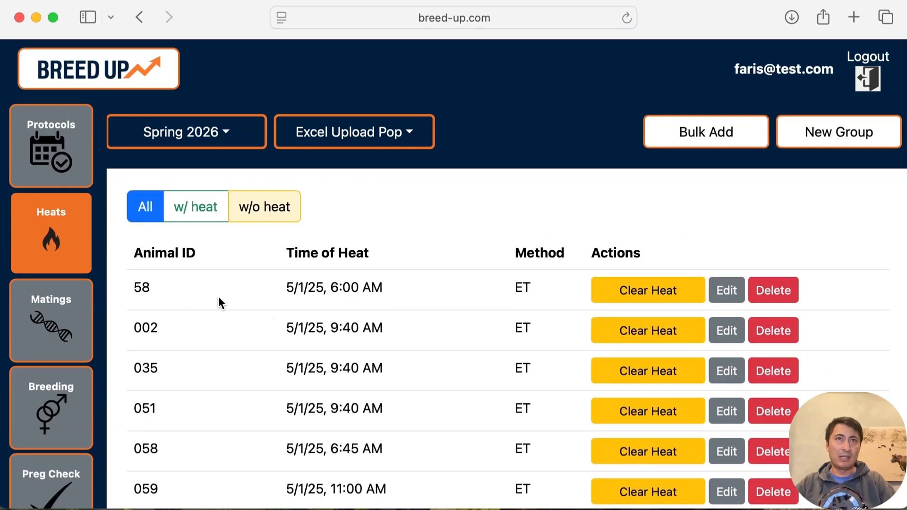
scroll(359, 358, down, 10)
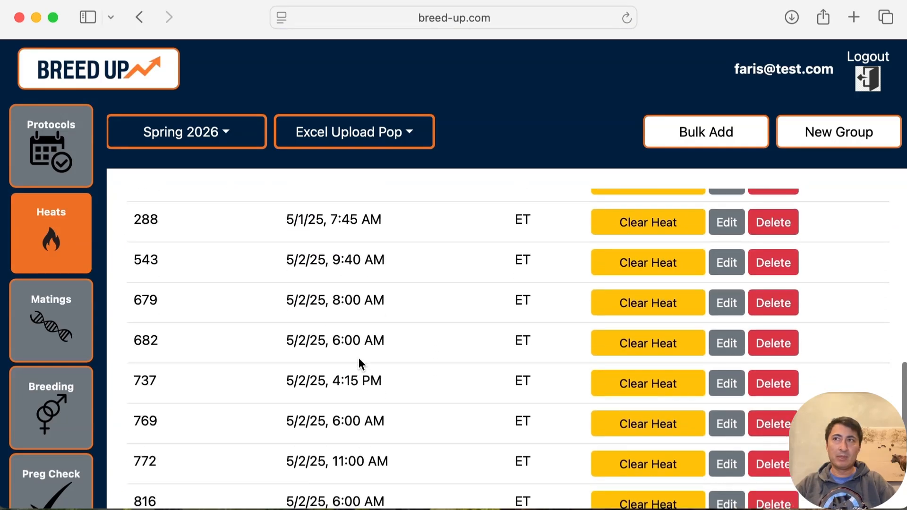
scroll(359, 358, up, 10)
scroll(359, 358, up, 4)
scroll(358, 358, down, 1)
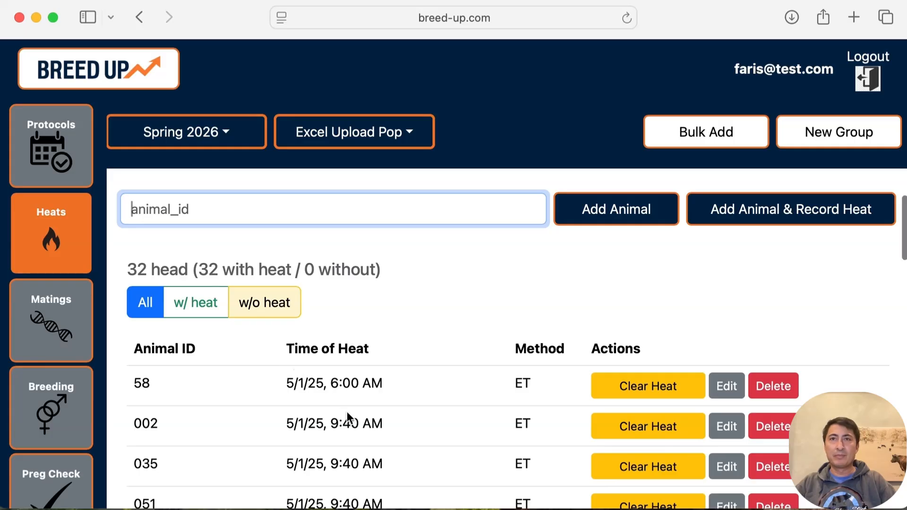
scroll(347, 412, down, 1)
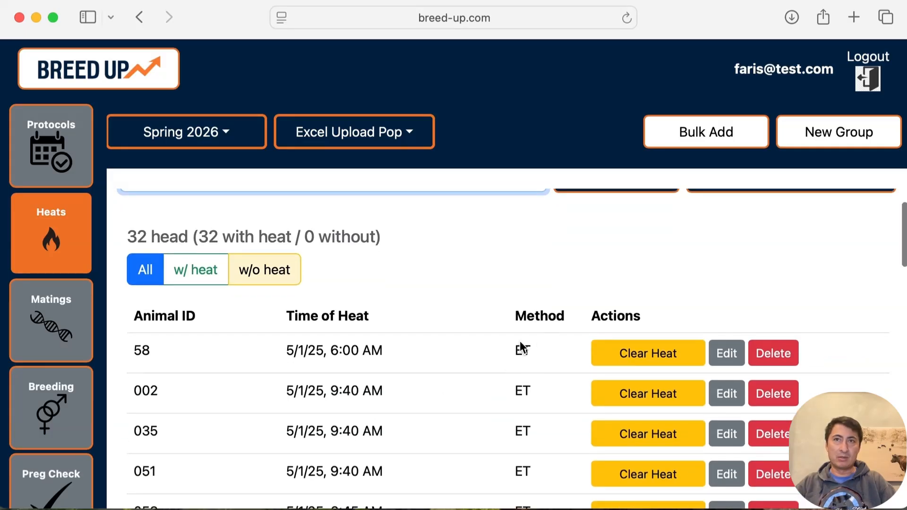
Open animal 58 for editing, view its method field and group transfer options, and cancel both
click(728, 355)
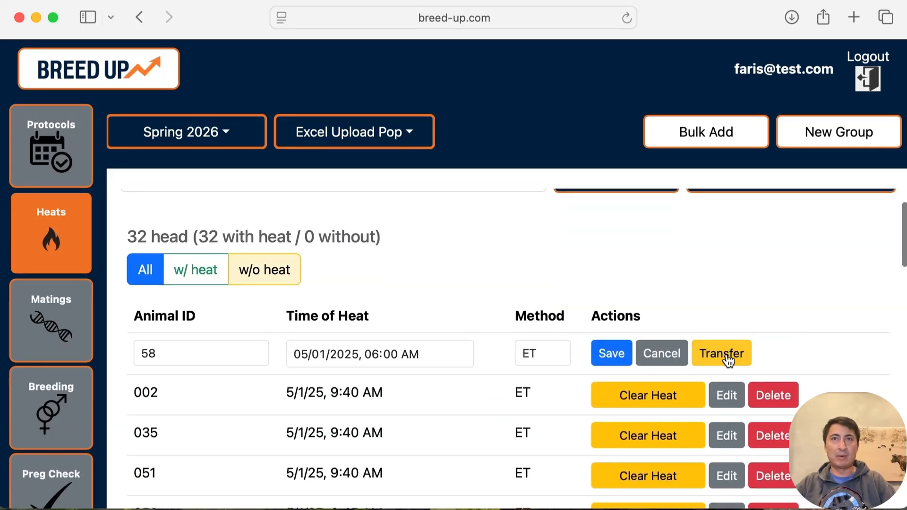
click(541, 349)
click(542, 349)
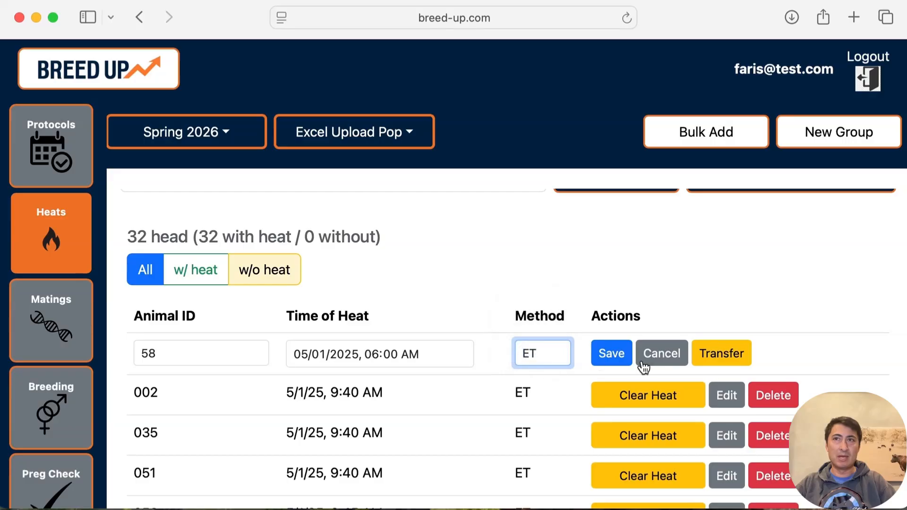
click(722, 355)
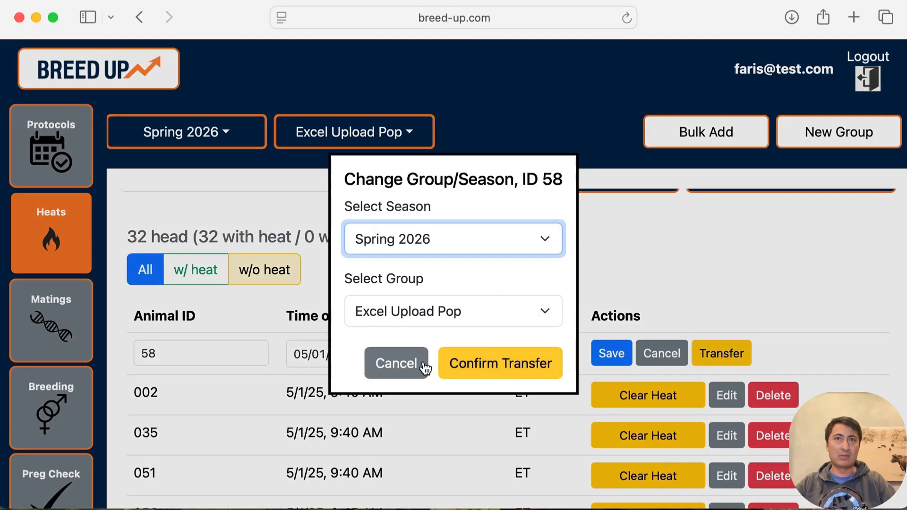
click(418, 366)
click(650, 363)
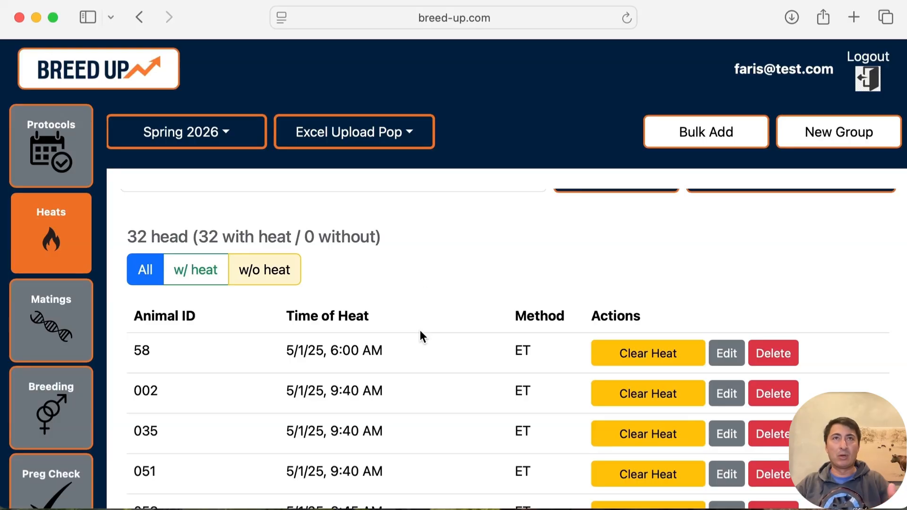
click(376, 143)
click(377, 142)
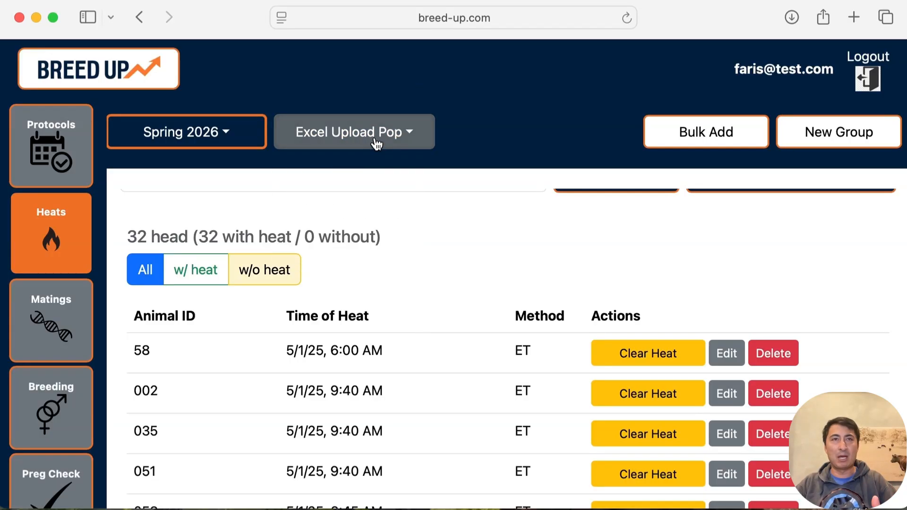
click(376, 143)
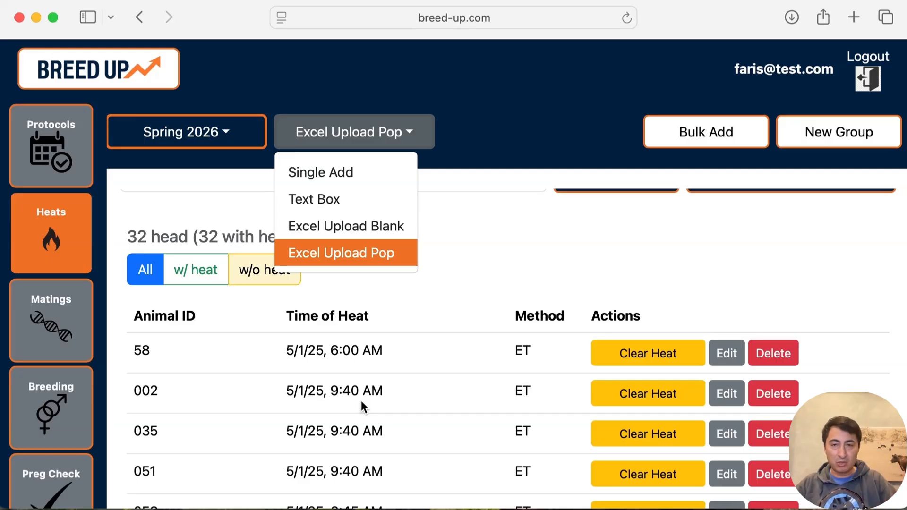
click(349, 264)
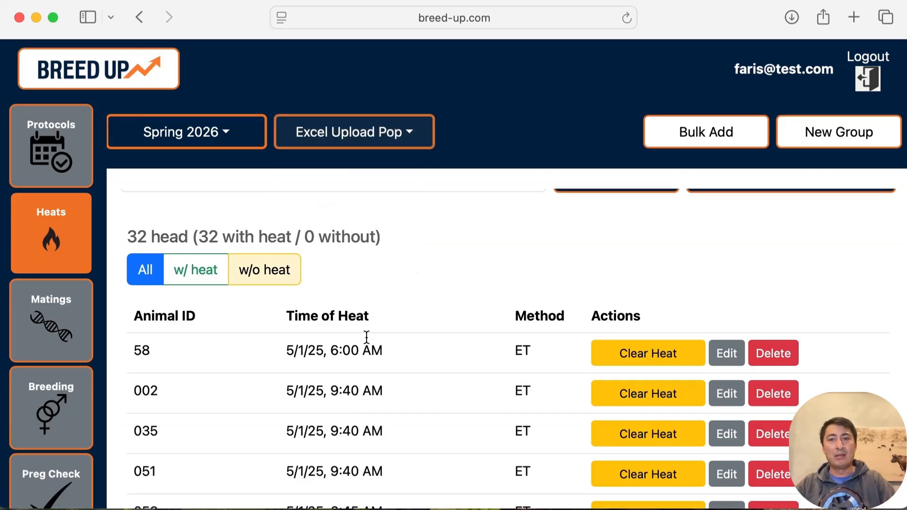
Open the bulk add page for the Excel Upload Pop group and review the spreadsheet column and example row instructions
click(675, 132)
scroll(434, 318, down, 5)
scroll(435, 318, down, 2)
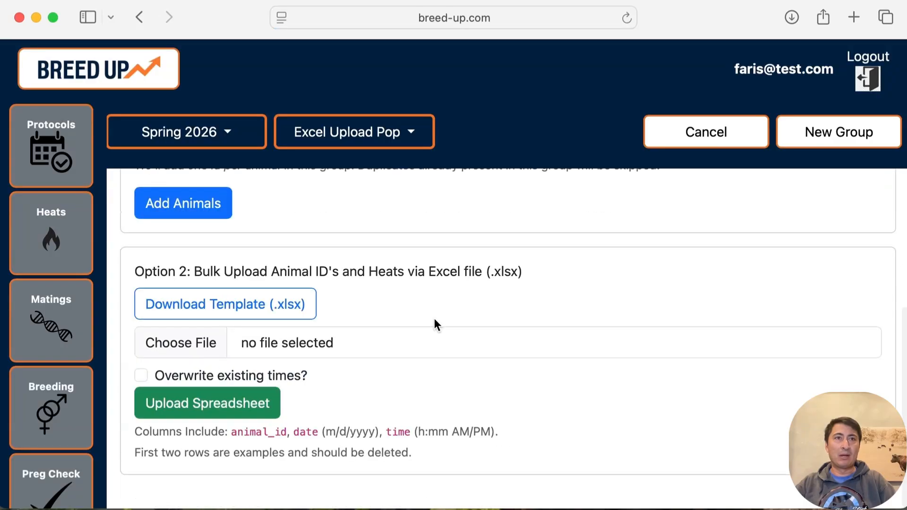
drag(414, 453, 132, 431)
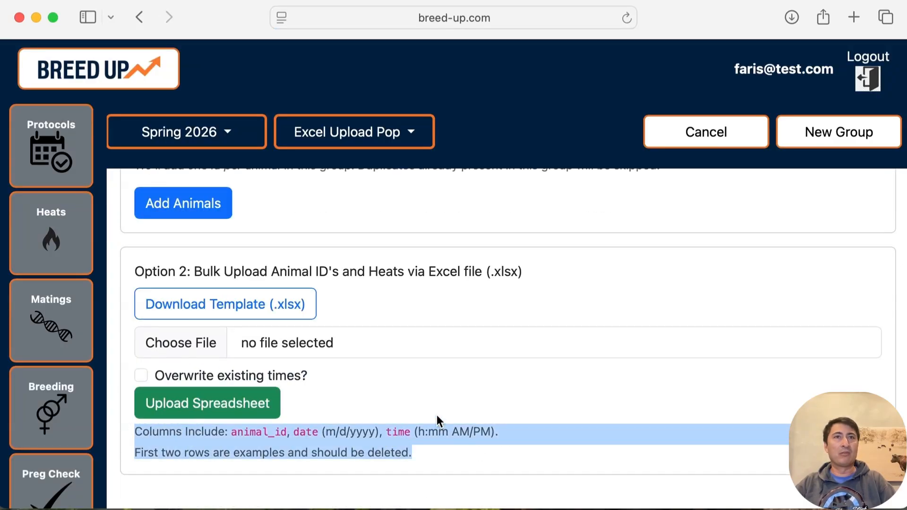
scroll(437, 415, up, 5)
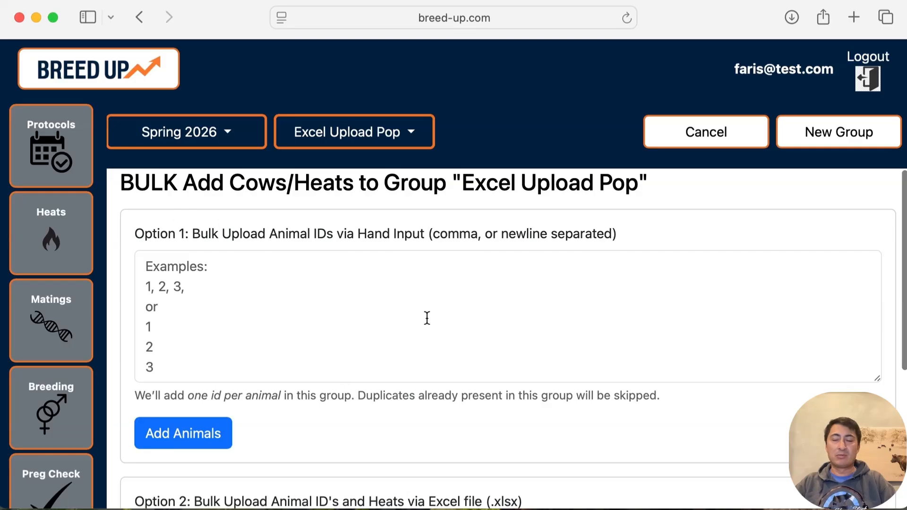